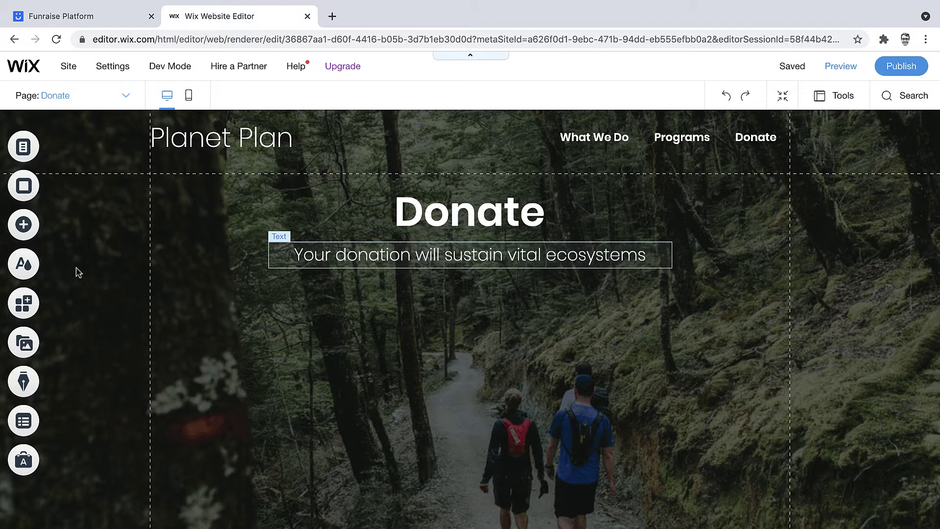
# Place a green themed button below the Donate tagline
pyautogui.click(27, 228)
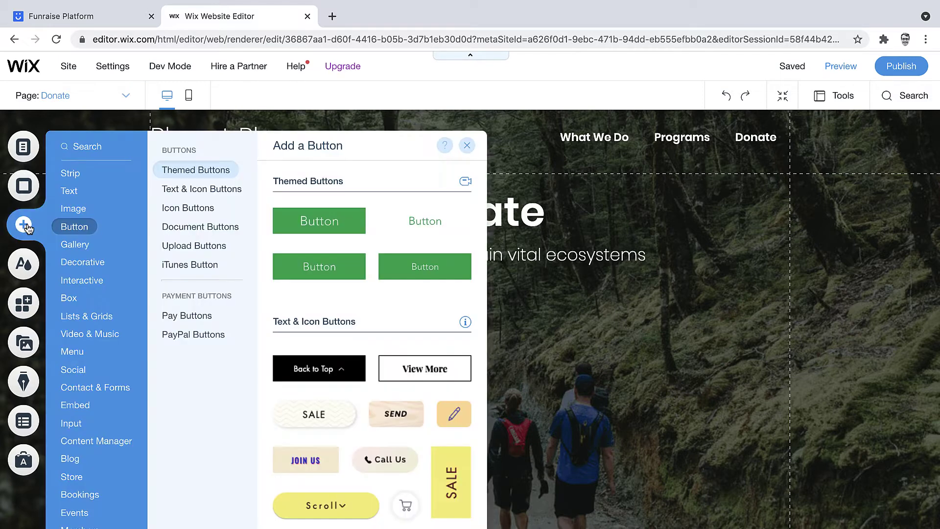
pyautogui.click(67, 227)
pyautogui.moveTo(305, 220)
pyautogui.mouseDown()
pyautogui.moveTo(533, 306)
pyautogui.moveTo(460, 300)
pyautogui.mouseUp()
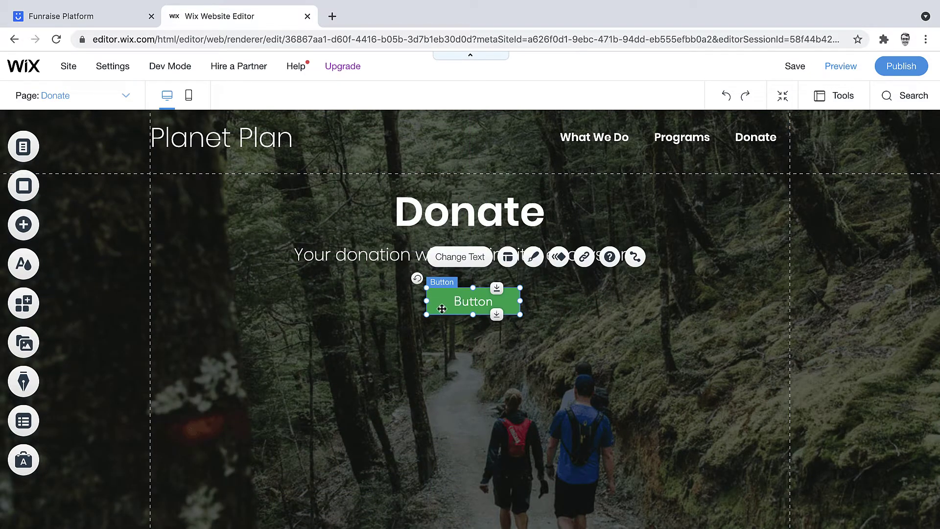
# Give the Donate button a pending web-address link and bring up Funraise's Giving Forms
pyautogui.doubleClick(443, 305)
pyautogui.write('D')
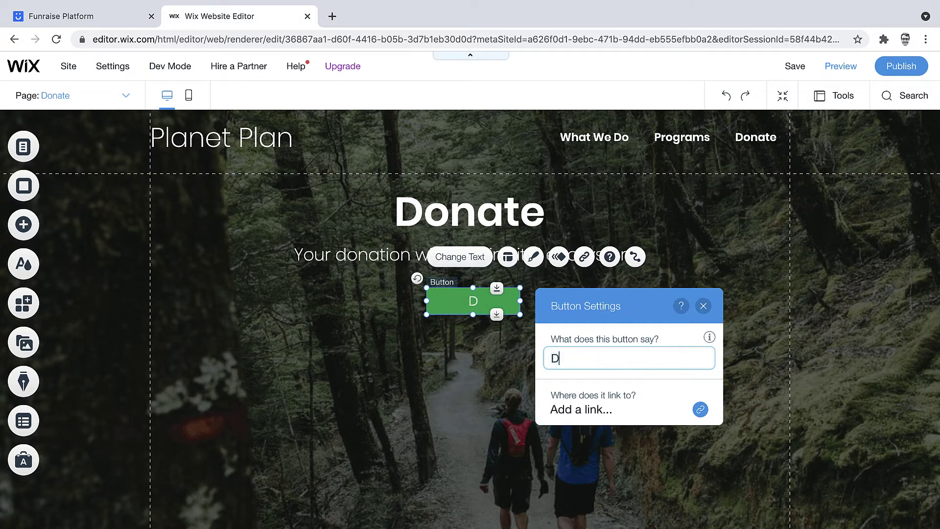
pyautogui.write('onate')
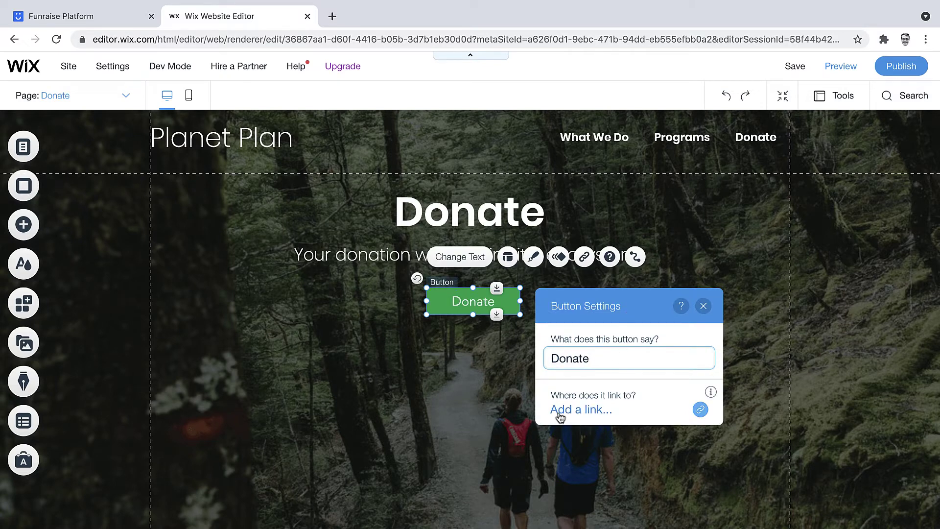
pyautogui.click(588, 411)
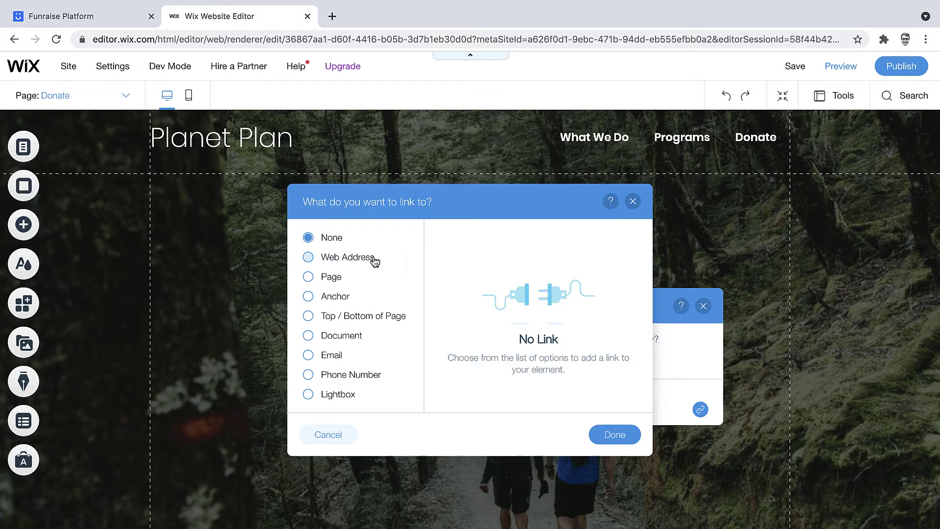
pyautogui.click(307, 258)
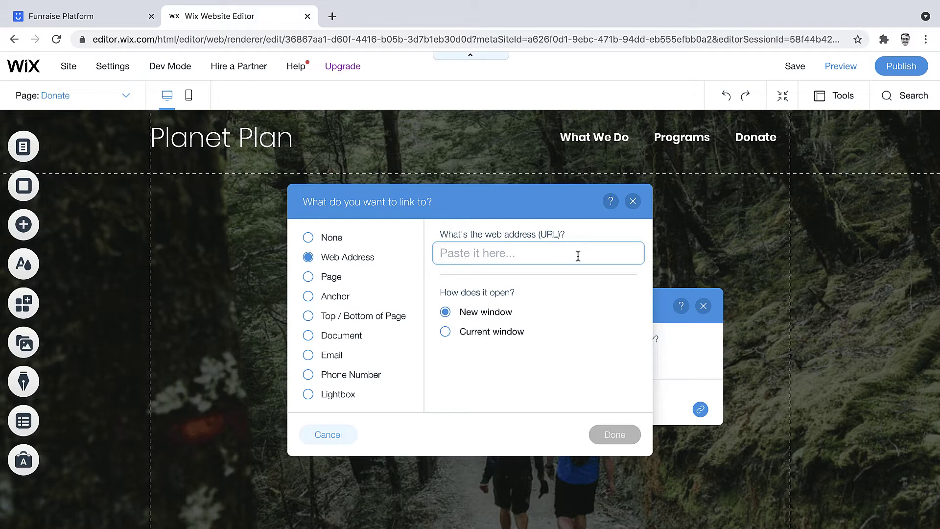
pyautogui.click(91, 19)
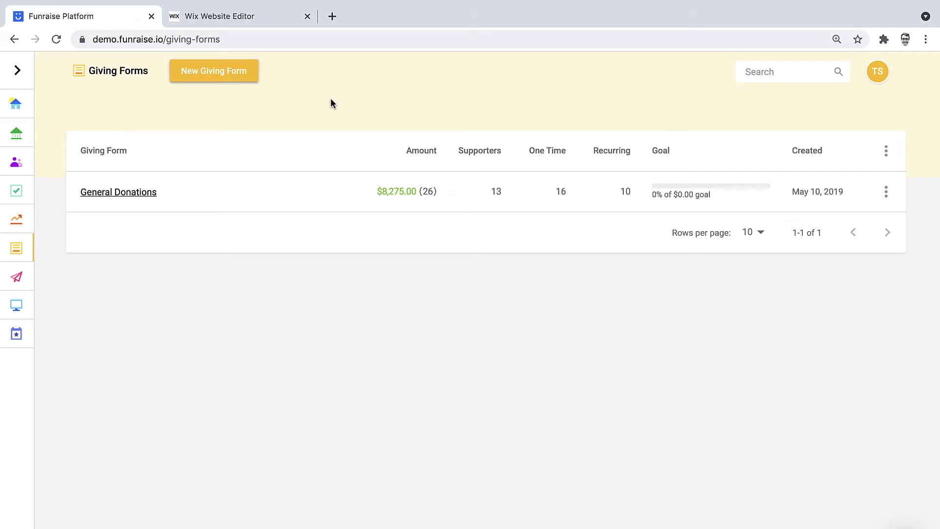
# Open the General Donations form's Design and Publish pages, then follow its share link
pyautogui.click(27, 74)
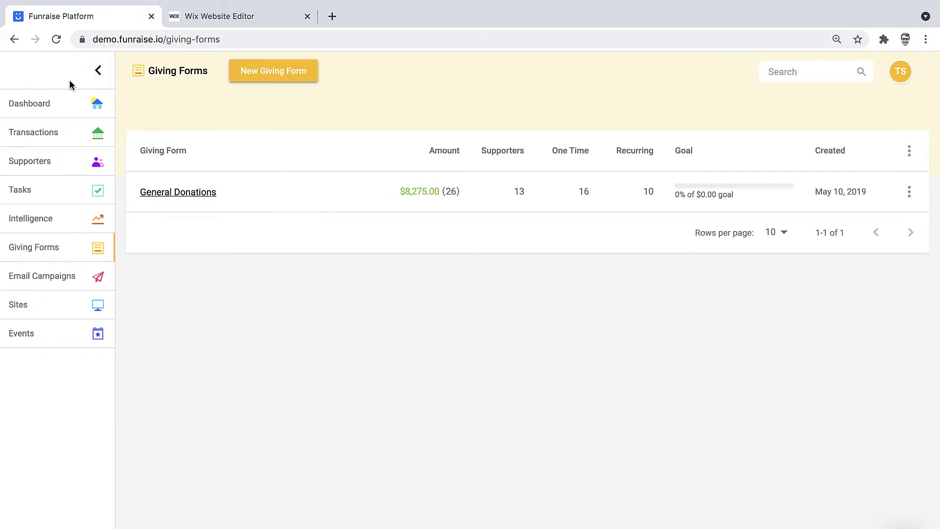
pyautogui.click(99, 73)
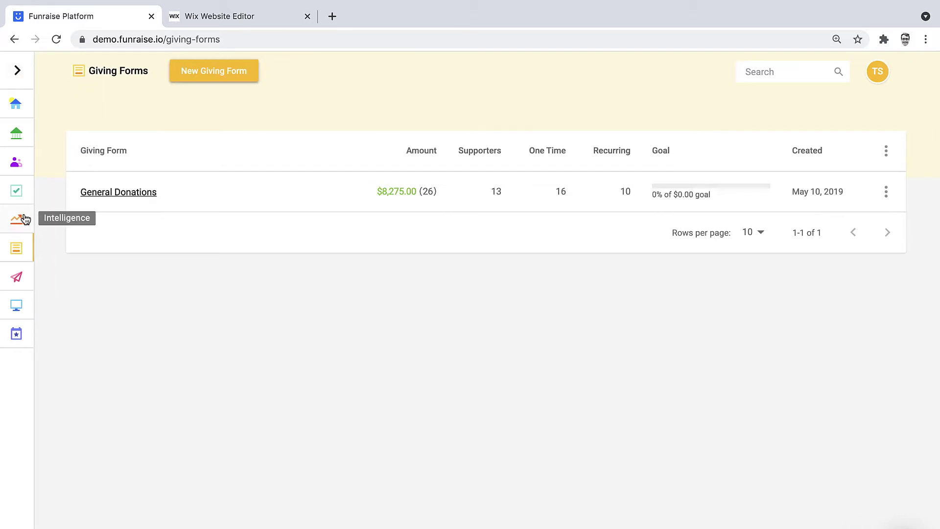
pyautogui.click(95, 192)
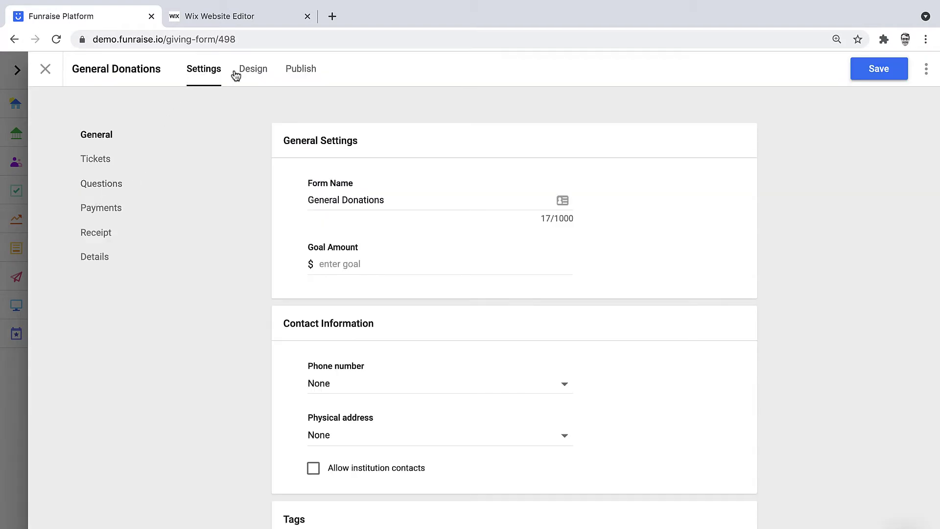
pyautogui.click(252, 69)
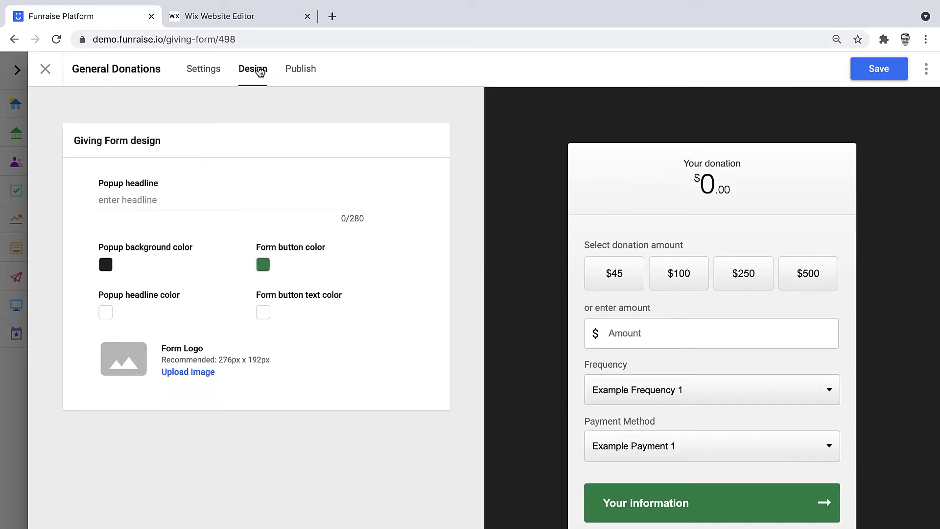
pyautogui.click(299, 76)
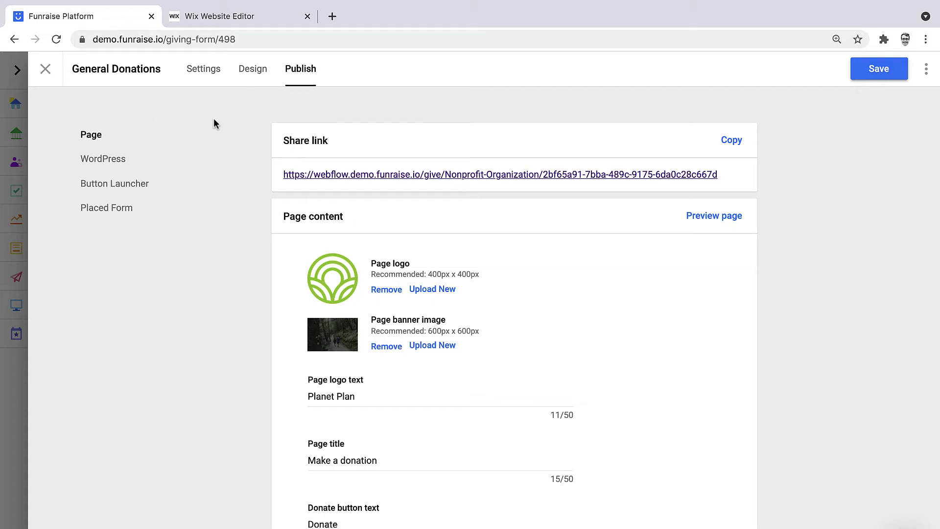
pyautogui.scroll(-5, 252, 315)
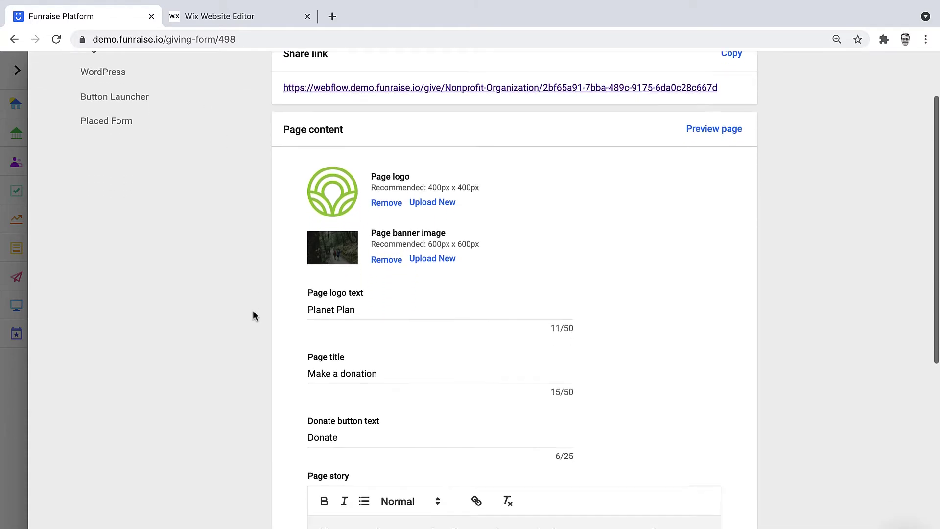
pyautogui.scroll(-2, 245, 388)
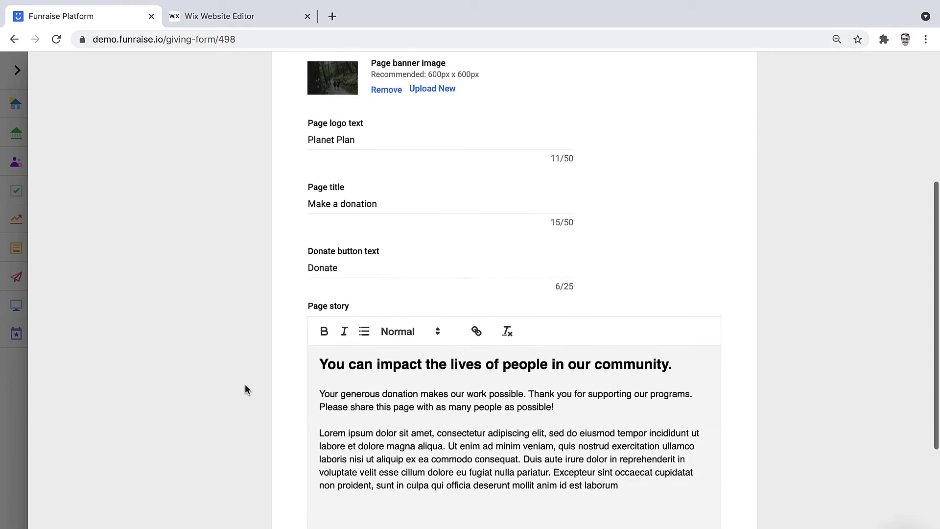
pyautogui.scroll(8, 246, 389)
pyautogui.click(434, 175)
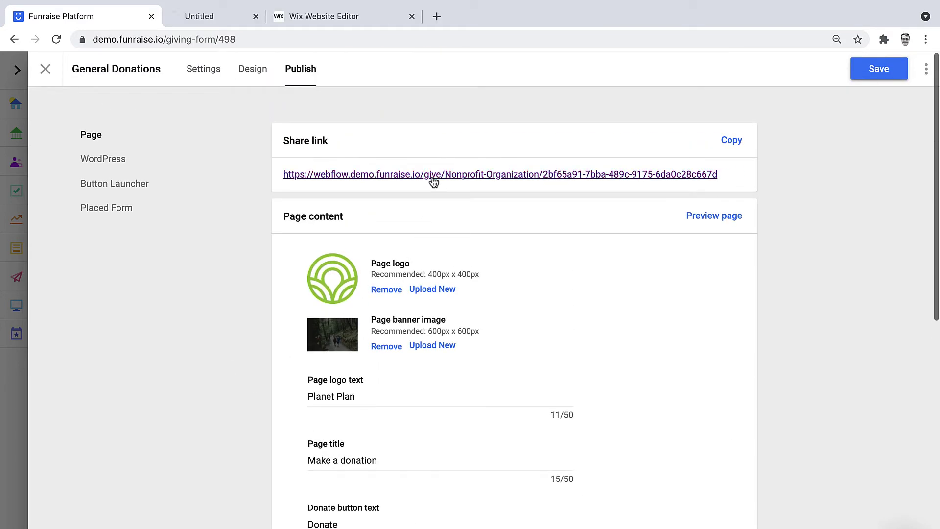
# Try the giving page's $100 donation popup, close it, and select the page address
pyautogui.click(262, 16)
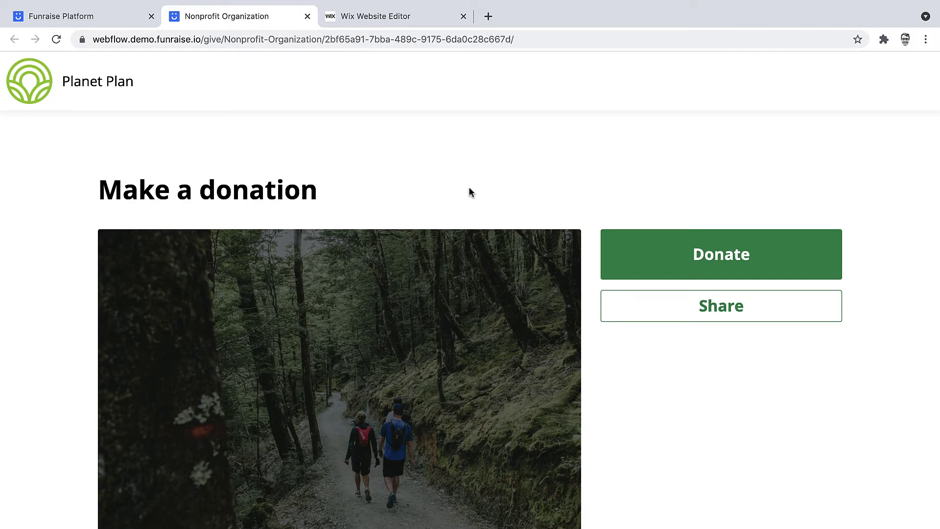
pyautogui.scroll(-1, 459, 200)
pyautogui.scroll(-1, 459, 200)
pyautogui.scroll(-1, 458, 201)
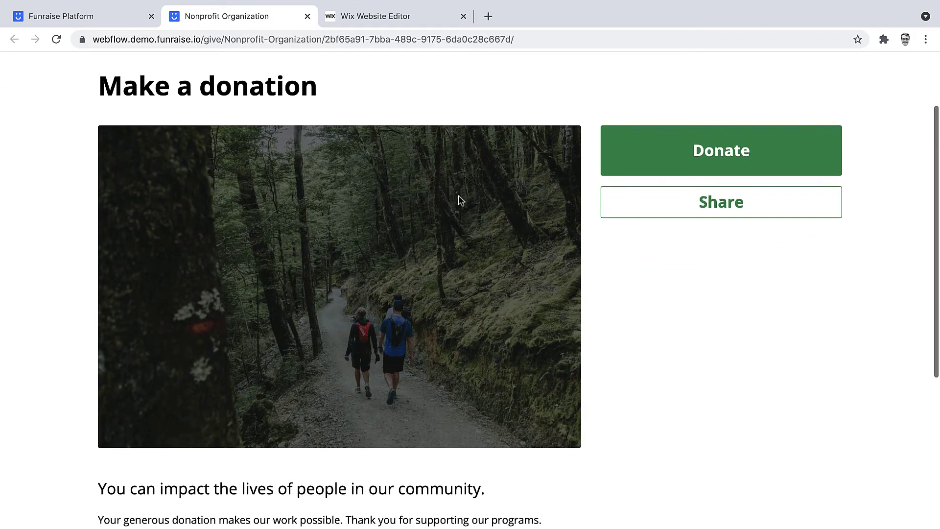
pyautogui.scroll(-1, 458, 201)
pyautogui.scroll(4, 458, 200)
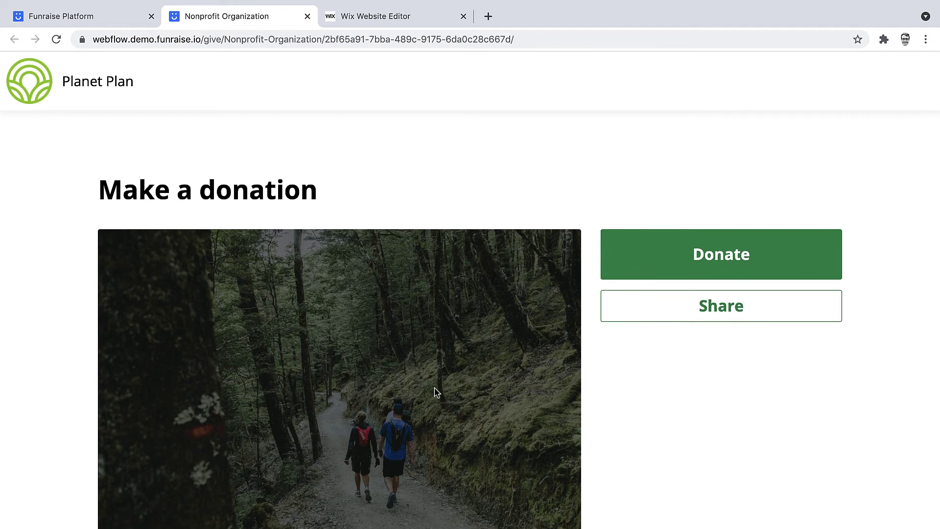
pyautogui.click(727, 259)
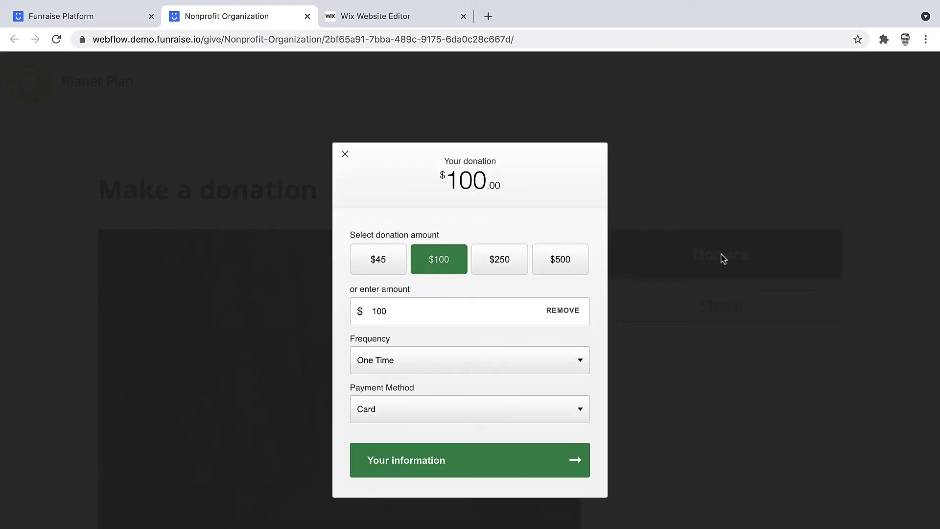
pyautogui.click(345, 152)
pyautogui.click(548, 39)
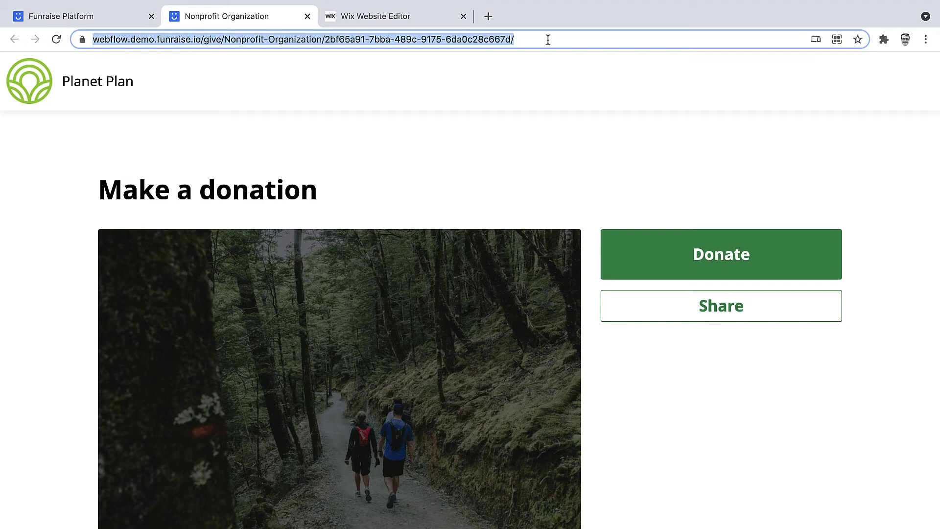
# Paste the Funraise giving page address as the Donate button's web-address link
pyautogui.click(308, 16)
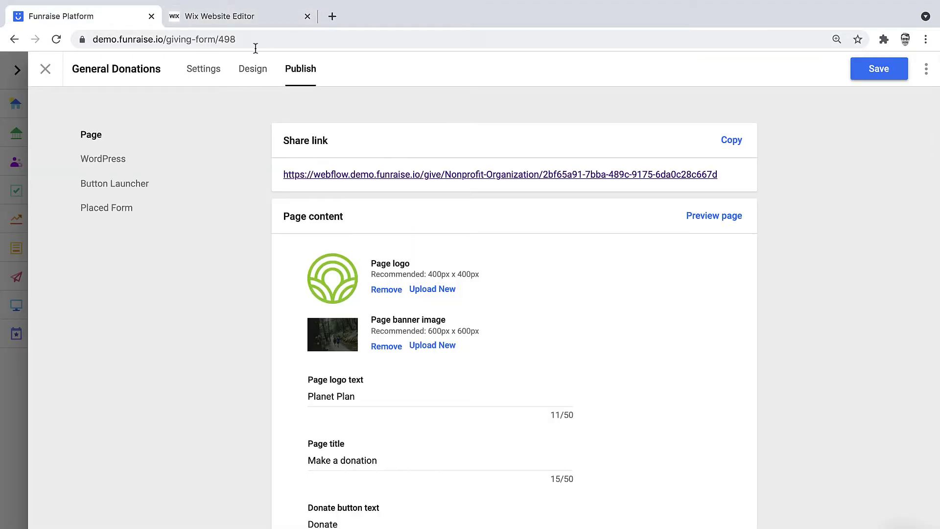
pyautogui.click(258, 17)
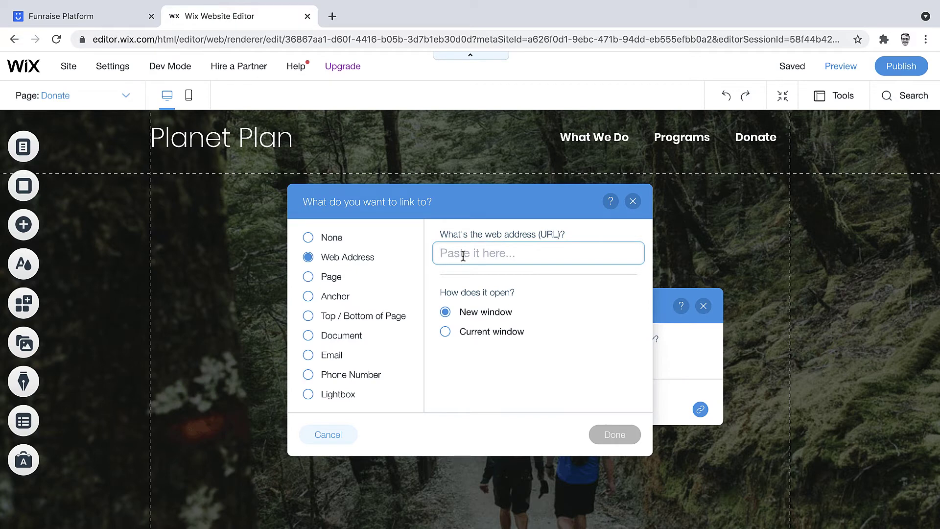
pyautogui.hotkey('ctrl', 'v')
pyautogui.click(617, 436)
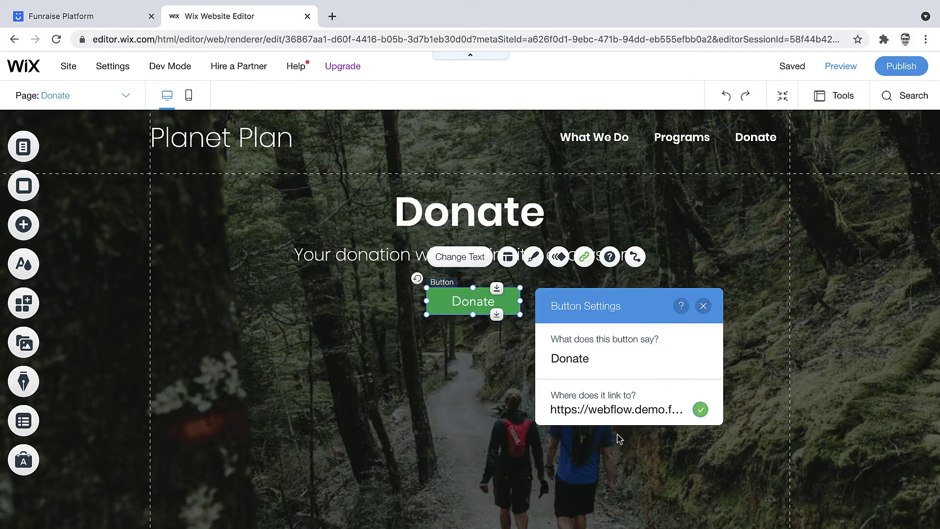
# Preview the page and confirm Donate opens the Funraise giving page and $100 form
pyautogui.click(506, 414)
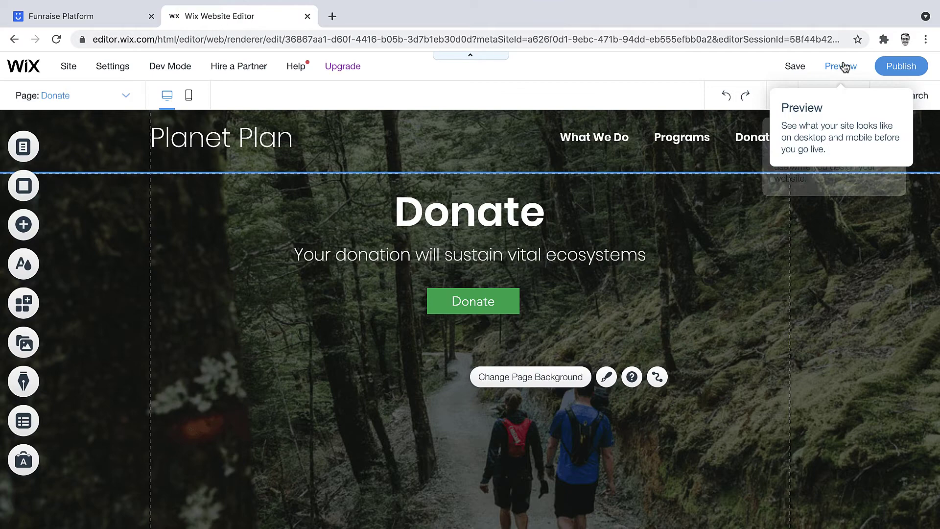
pyautogui.click(843, 66)
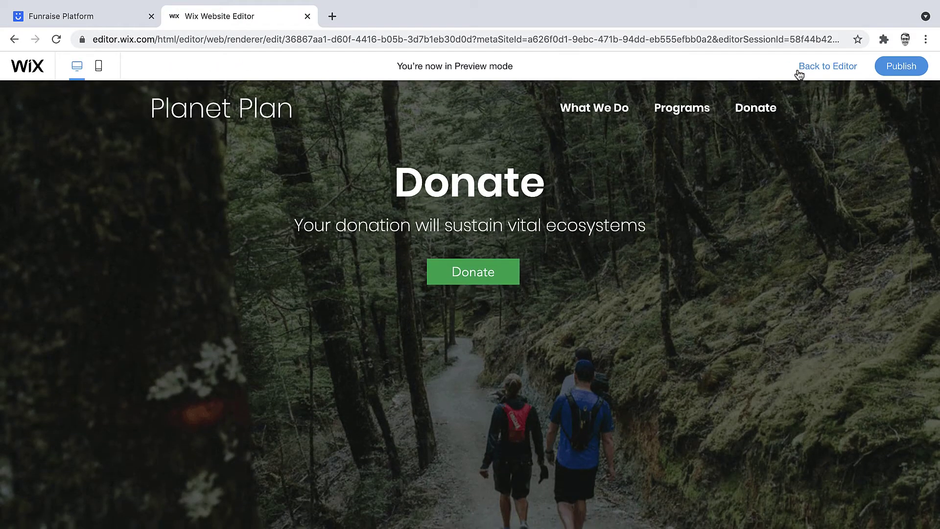
pyautogui.click(472, 272)
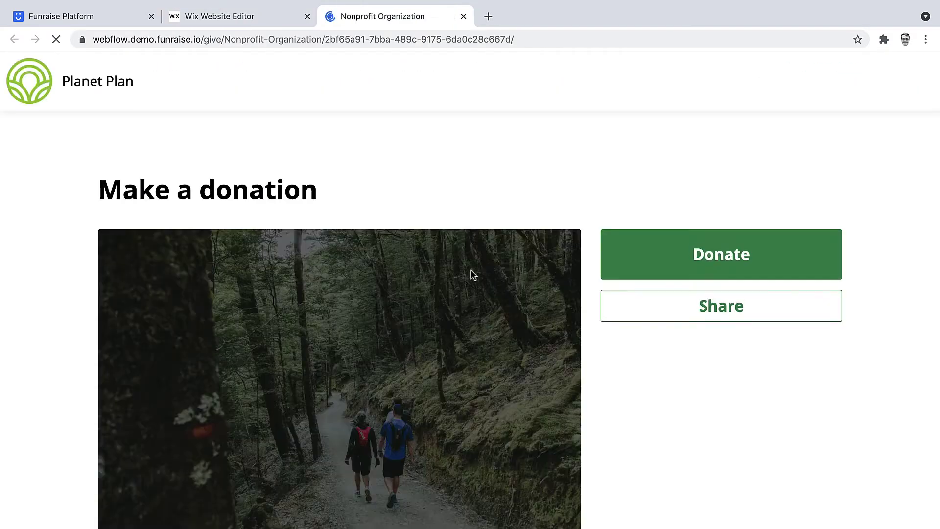
pyautogui.click(737, 257)
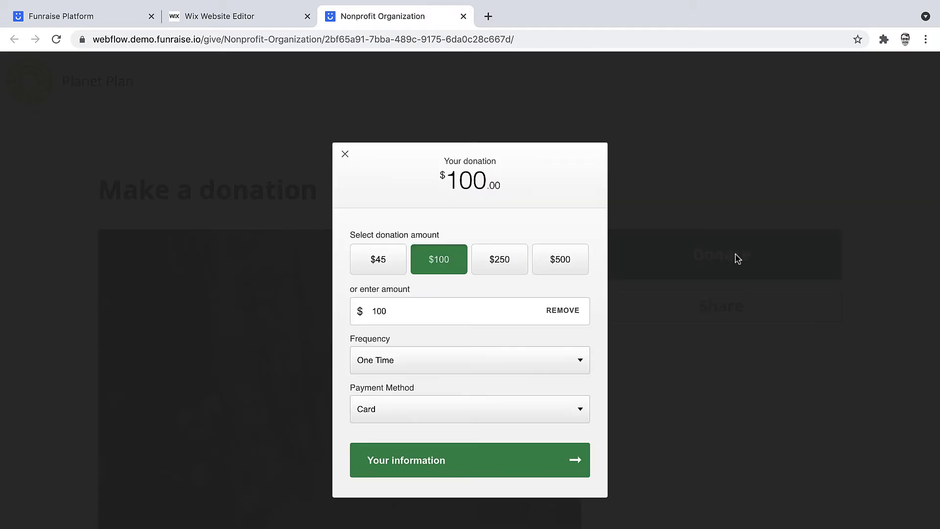
pyautogui.click(346, 154)
pyautogui.click(464, 17)
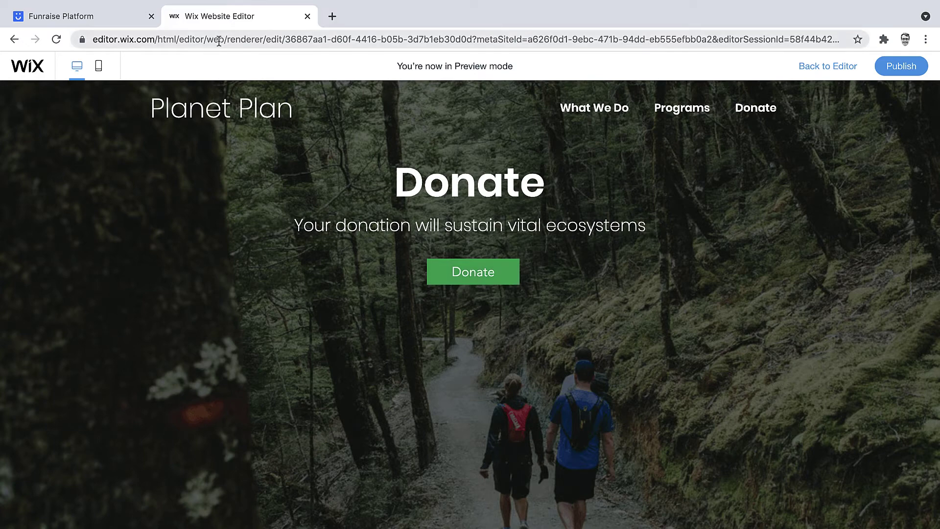
# Leave preview, delete the green Donate button, and browse the add panel toward embeds
pyautogui.click(838, 68)
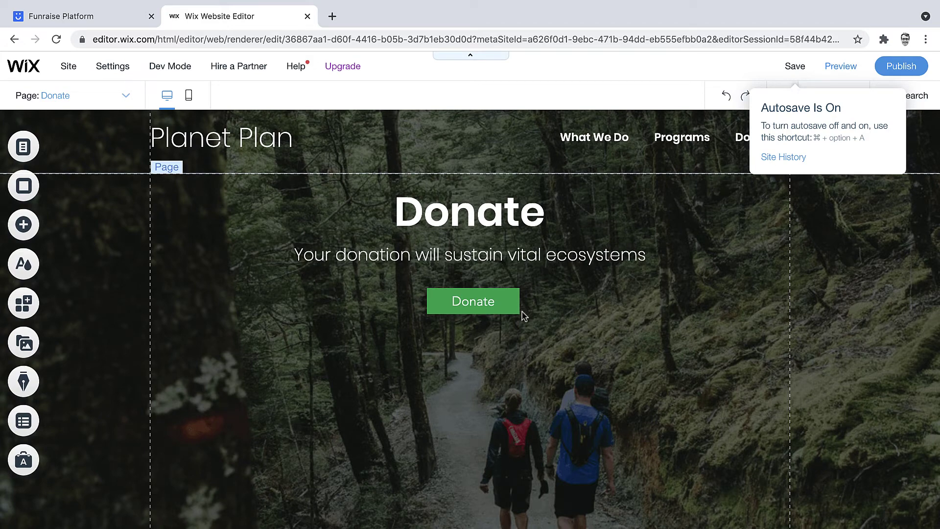
pyautogui.click(637, 298)
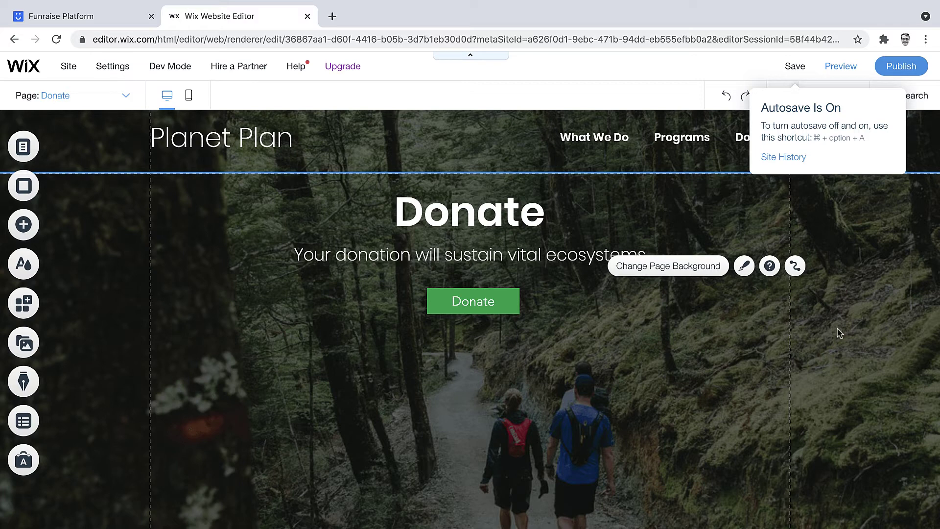
pyautogui.click(833, 221)
pyautogui.click(474, 312)
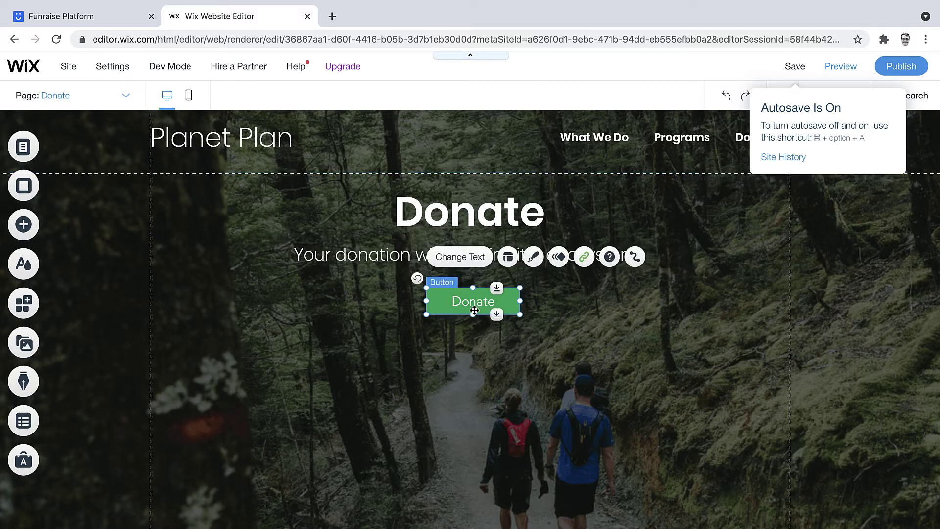
pyautogui.press('Delete')
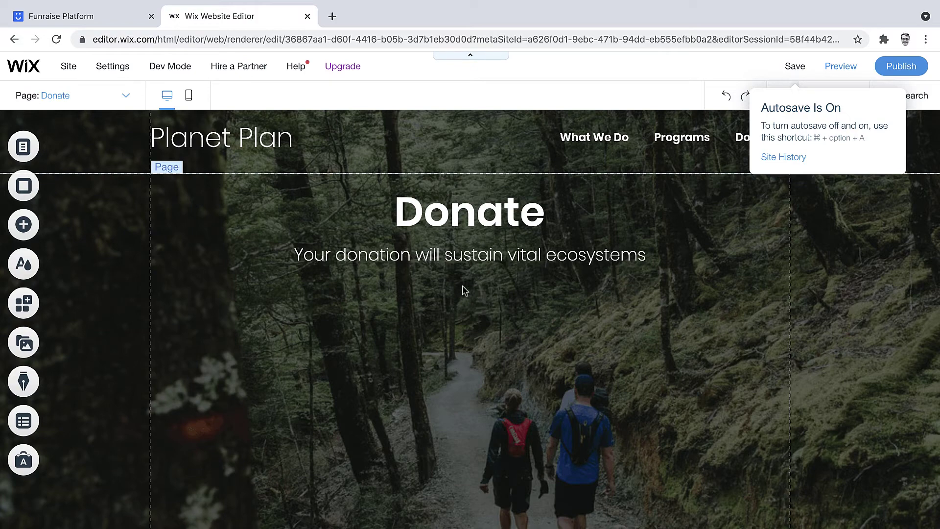
pyautogui.click(32, 227)
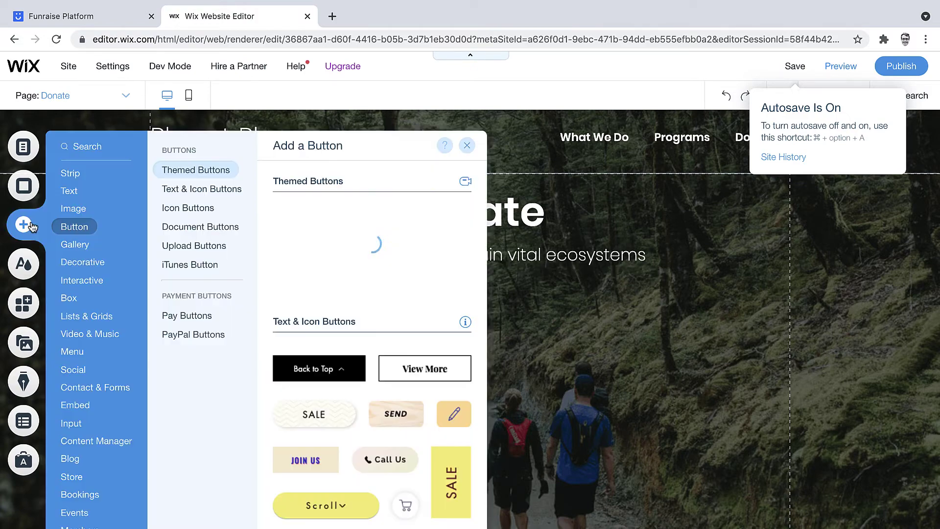
pyautogui.click(68, 353)
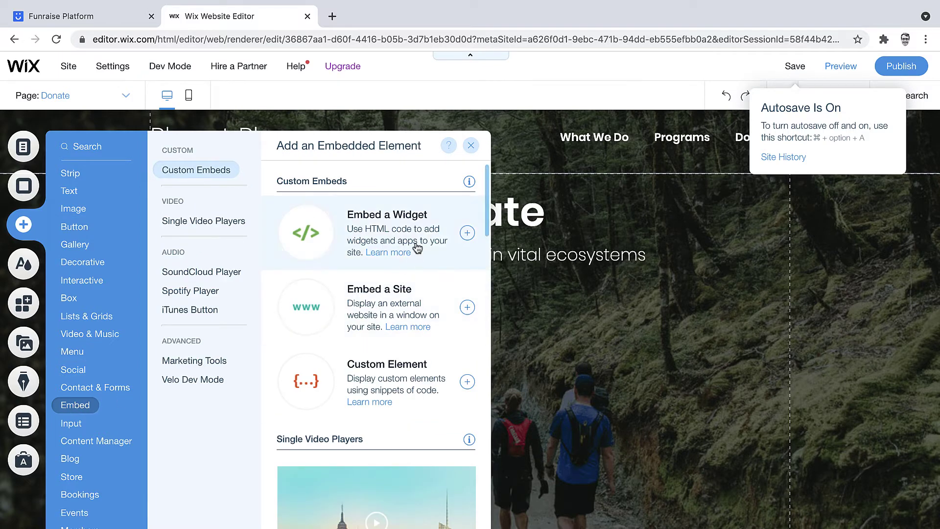
# Add an HTML embed widget, stretch it to full width, and drag it much taller
pyautogui.click(390, 232)
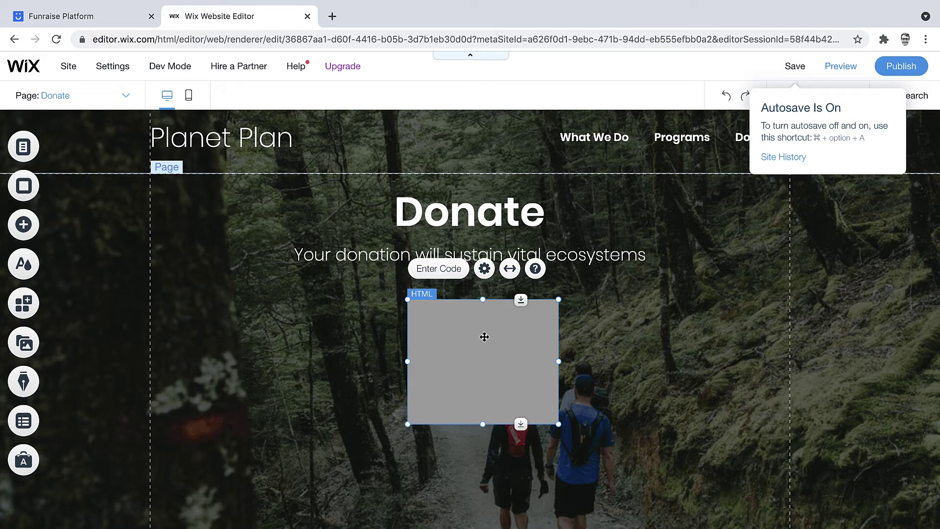
pyautogui.click(510, 270)
pyautogui.click(731, 360)
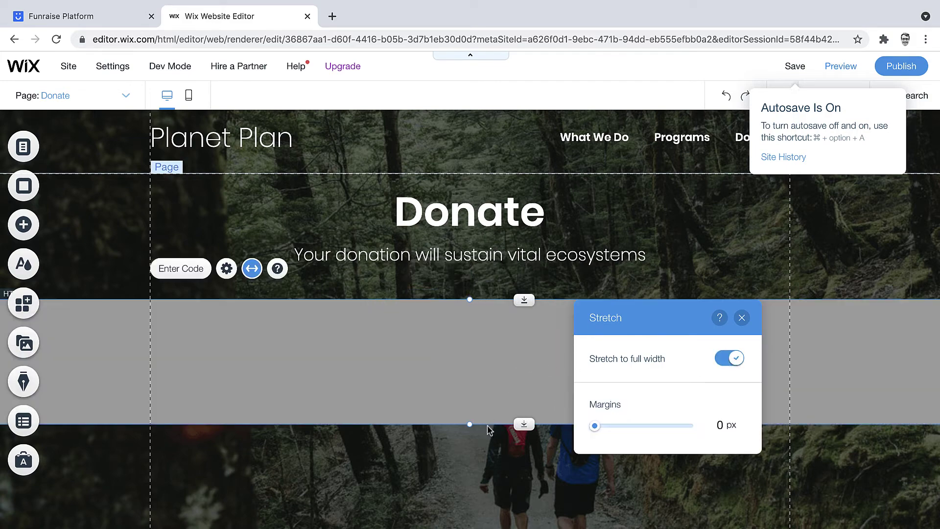
pyautogui.moveTo(523, 427); pyautogui.dragTo(523, 527)
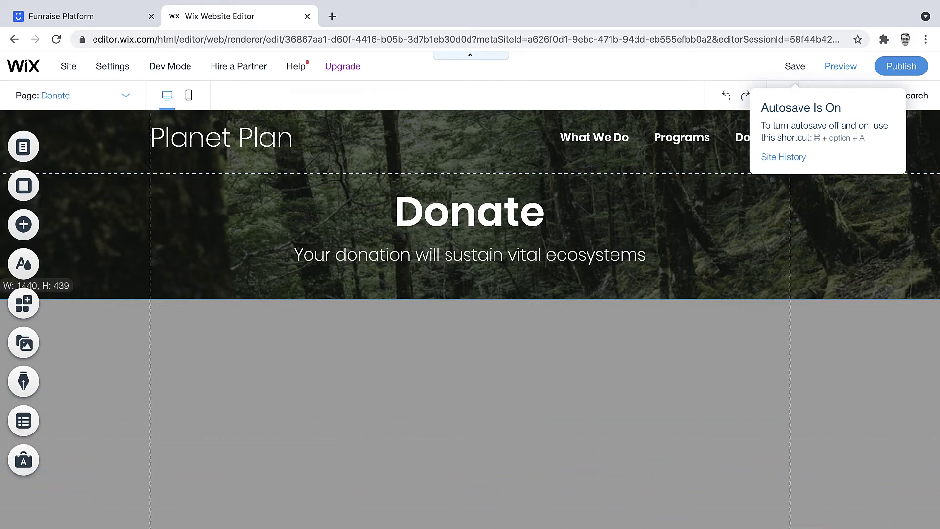
pyautogui.scroll(-3, 532, 503)
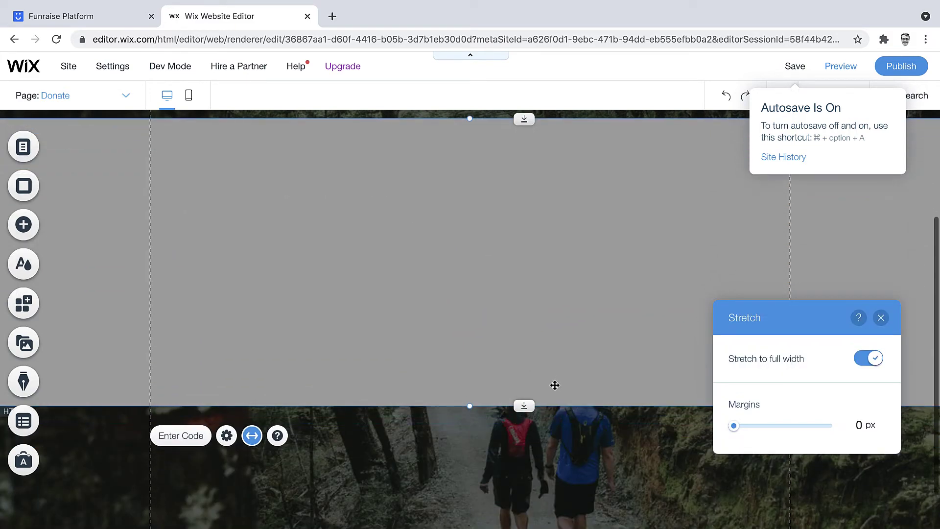
pyautogui.moveTo(524, 406); pyautogui.dragTo(523, 526)
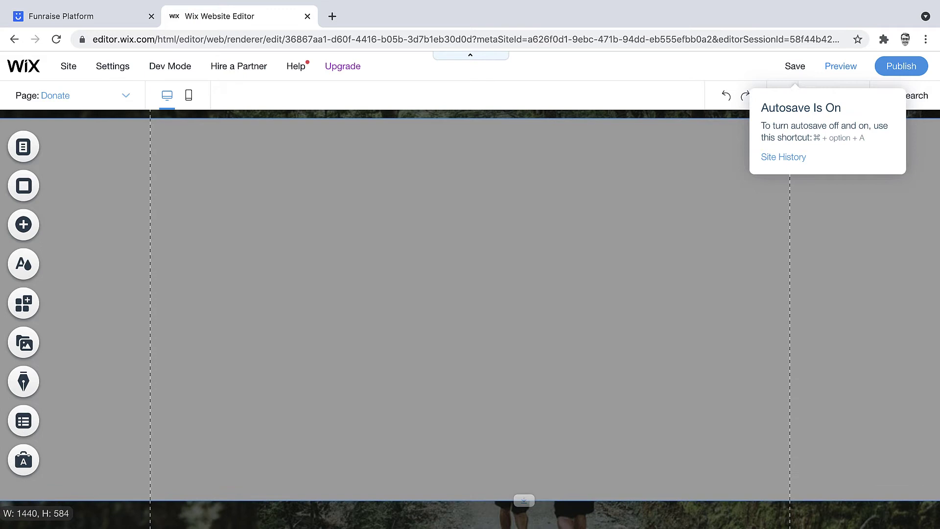
pyautogui.scroll(-3, 516, 472)
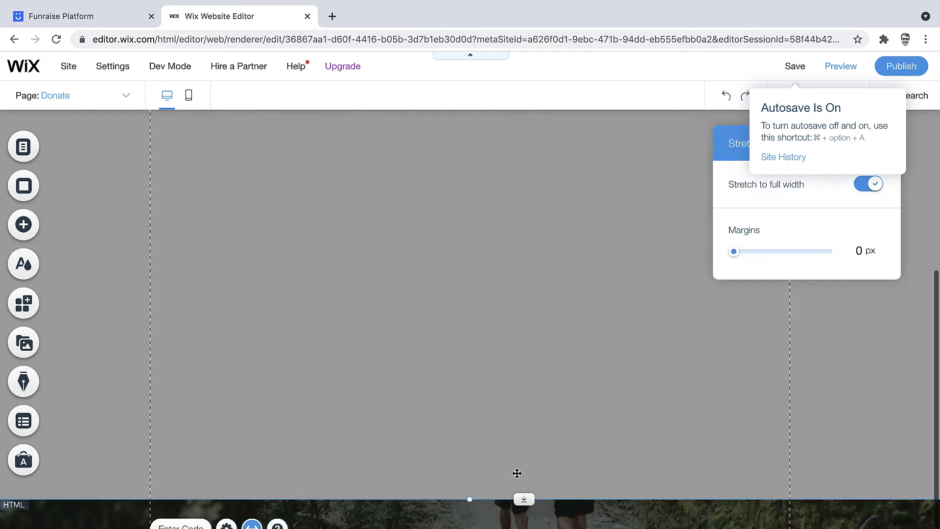
pyautogui.moveTo(528, 497); pyautogui.dragTo(526, 526)
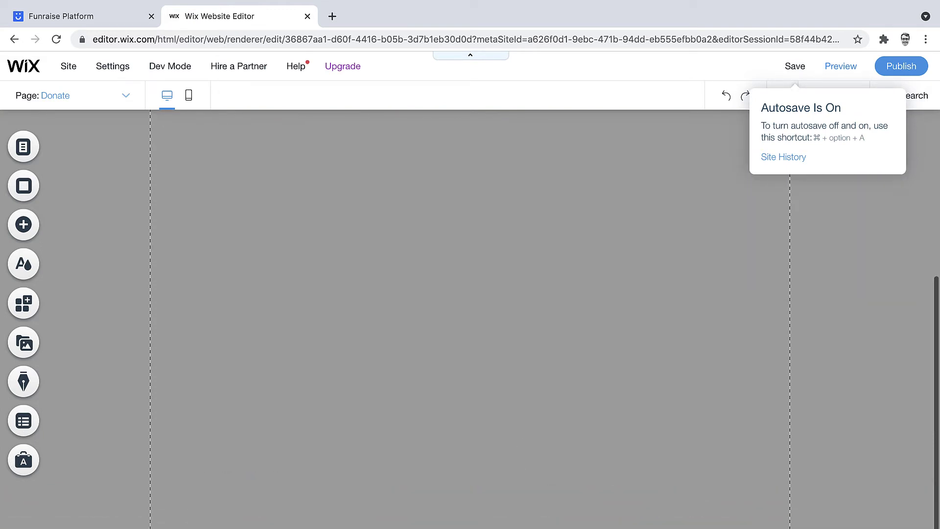
pyautogui.scroll(1, 510, 369)
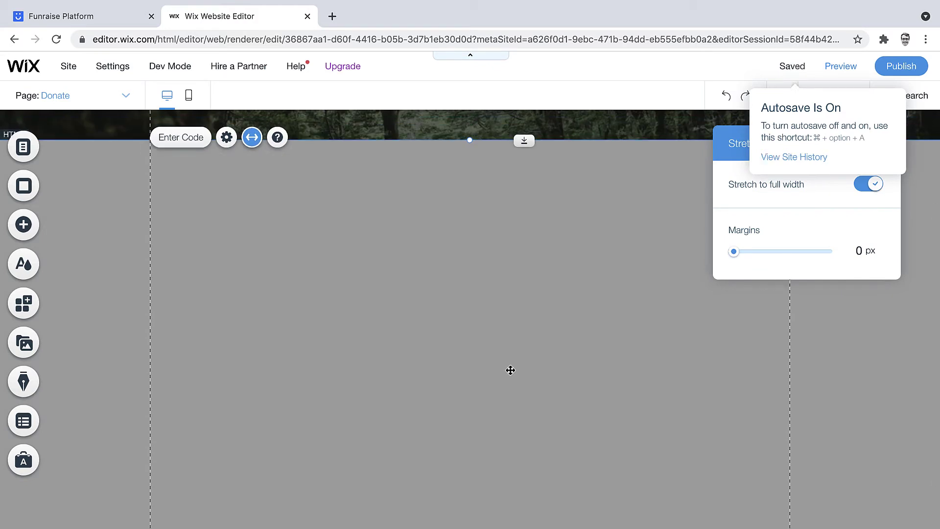
pyautogui.scroll(2, 497, 287)
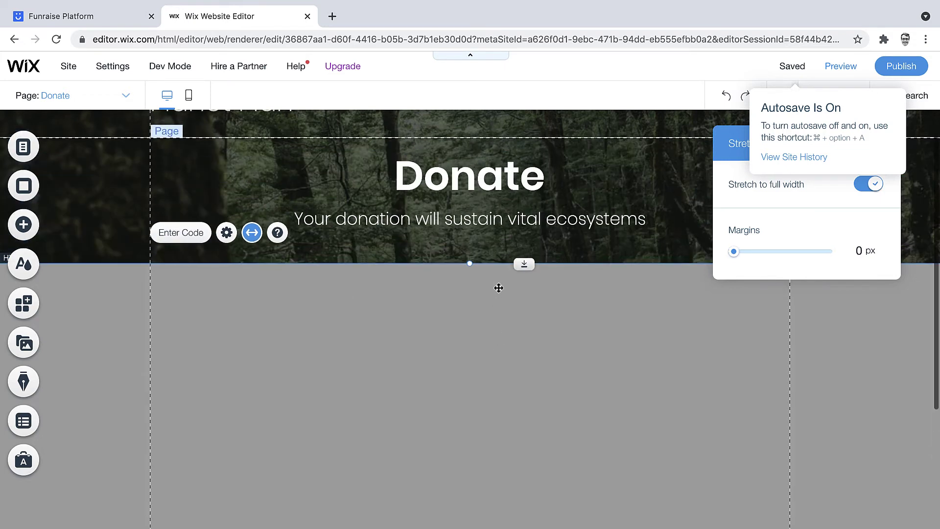
pyautogui.click(673, 242)
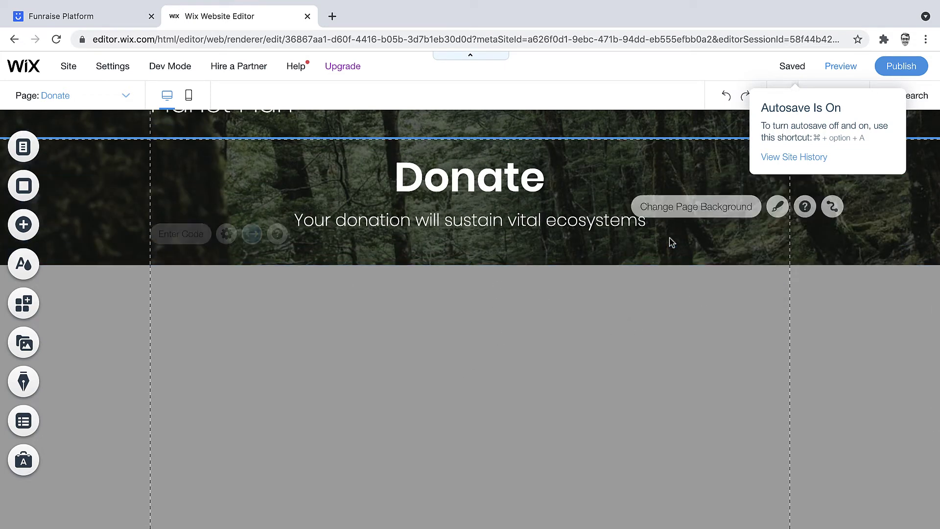
# Open the HTML embed's code settings, focus the empty code box, and go to Funraise
pyautogui.click(435, 290)
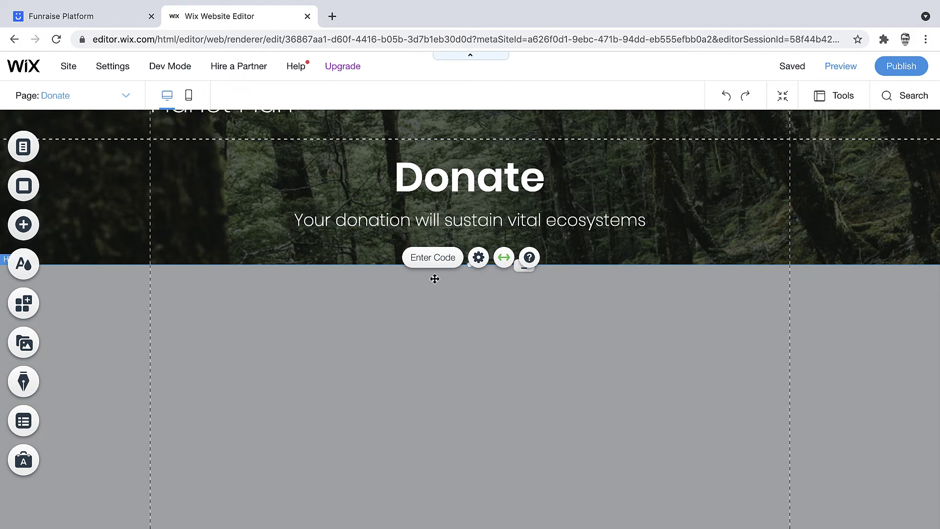
pyautogui.click(425, 259)
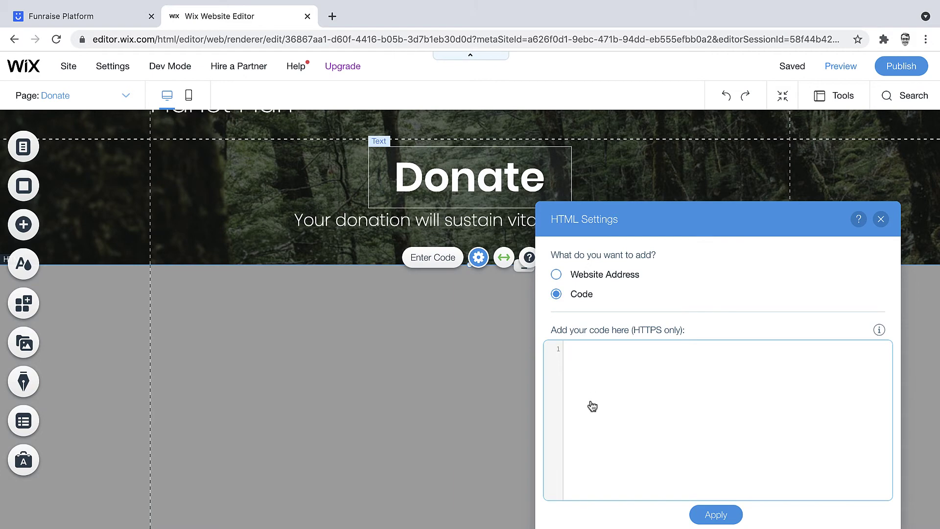
pyautogui.click(617, 386)
pyautogui.click(112, 22)
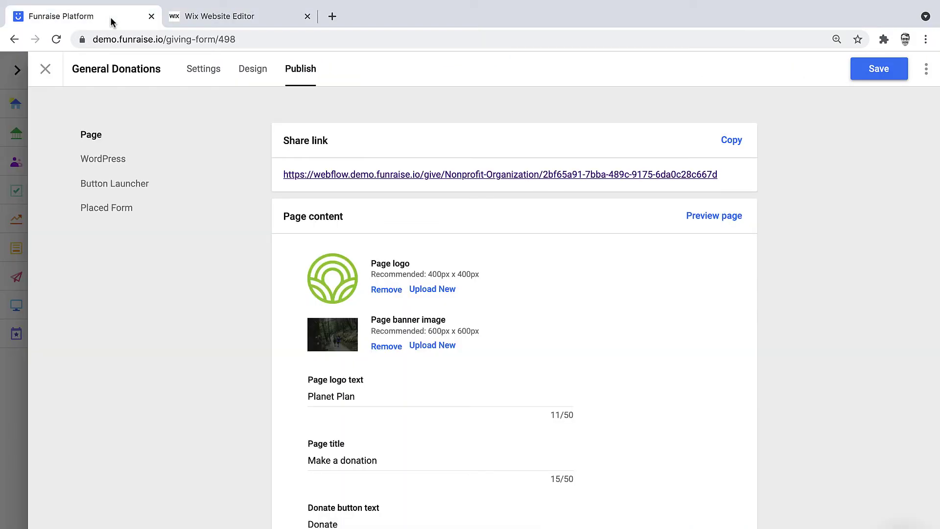
# Copy the Funraise Aware Code script and paste it into the Wix embed code box
pyautogui.click(107, 190)
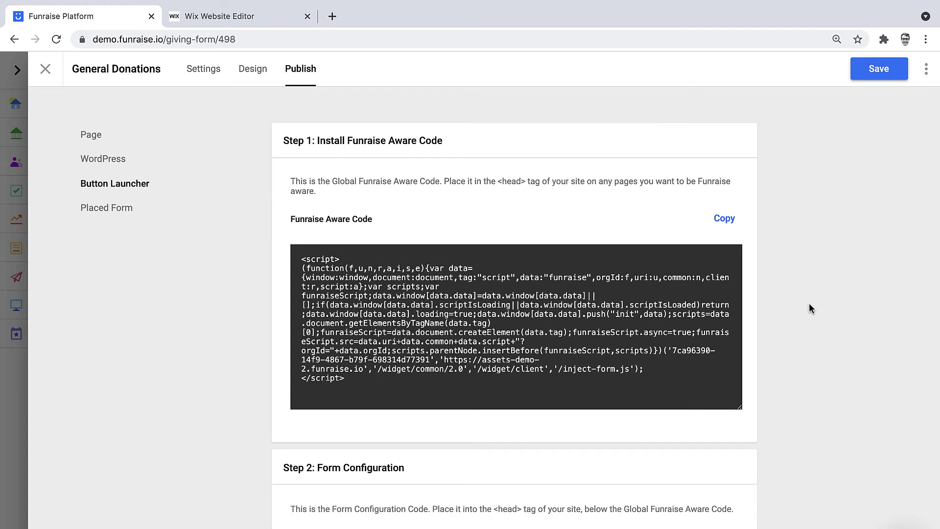
pyautogui.scroll(-2, 809, 303)
pyautogui.scroll(-1, 809, 303)
pyautogui.scroll(-1, 809, 303)
pyautogui.scroll(-1, 808, 304)
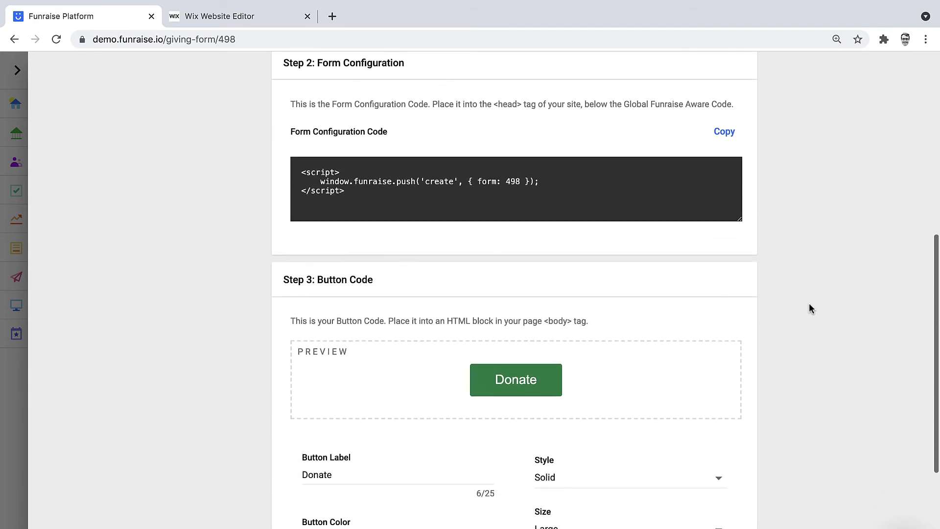
pyautogui.scroll(-2, 809, 303)
pyautogui.scroll(1, 809, 303)
pyautogui.scroll(4, 809, 302)
pyautogui.scroll(1, 808, 303)
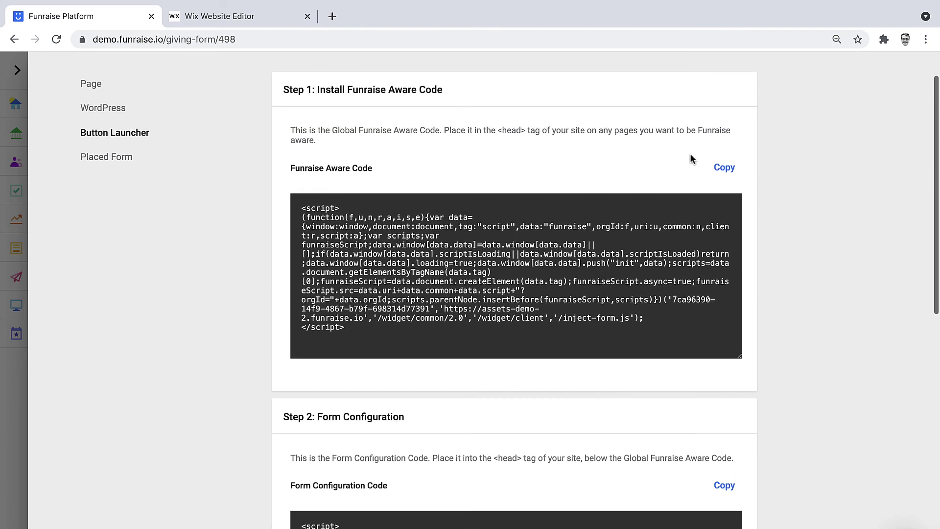
pyautogui.click(724, 168)
pyautogui.click(265, 22)
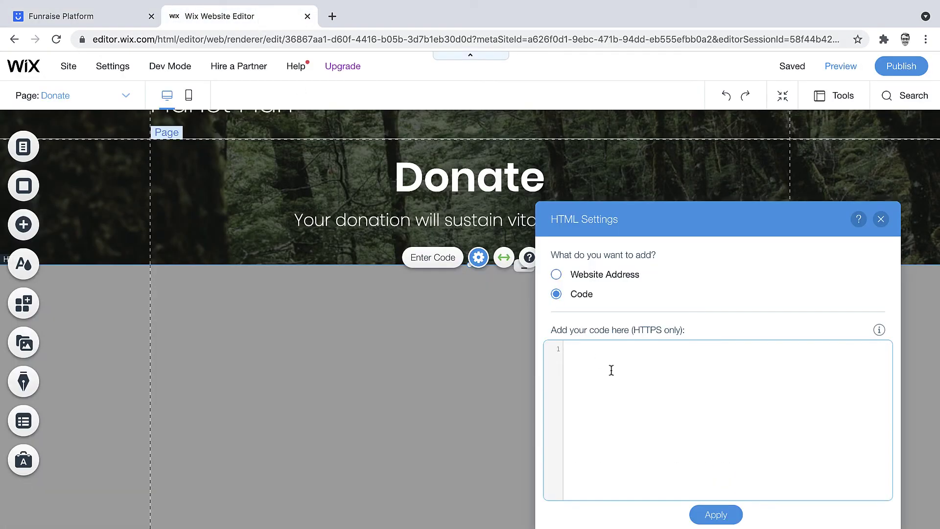
pyautogui.press('Return')
pyautogui.hotkey('ctrl', 'v')
pyautogui.scroll(-2, 667, 419)
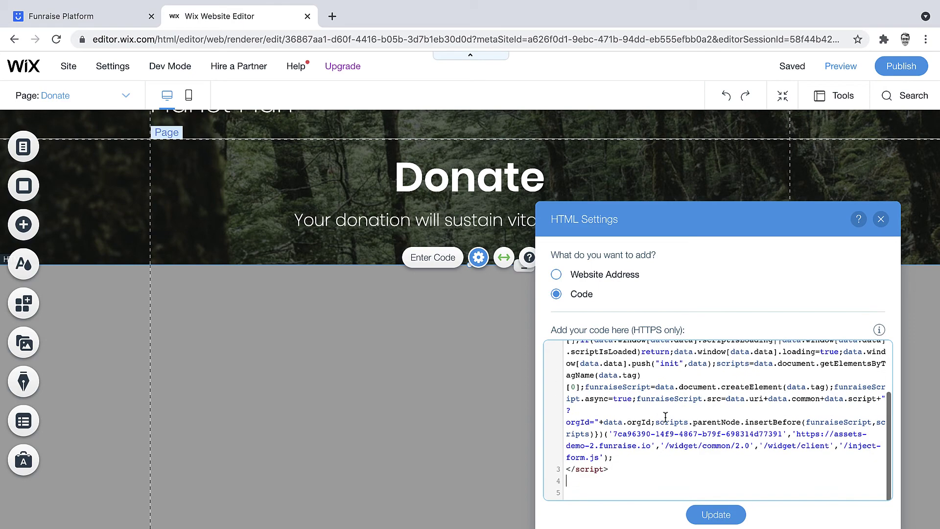
# Copy the Form Configuration Code from Funraise and return to the Wix embed settings
pyautogui.click(59, 17)
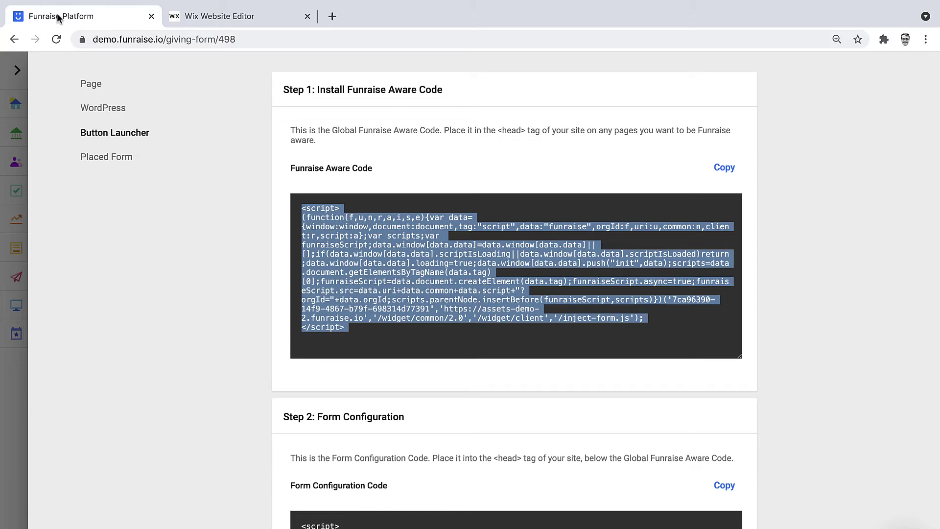
pyautogui.scroll(-3, 595, 398)
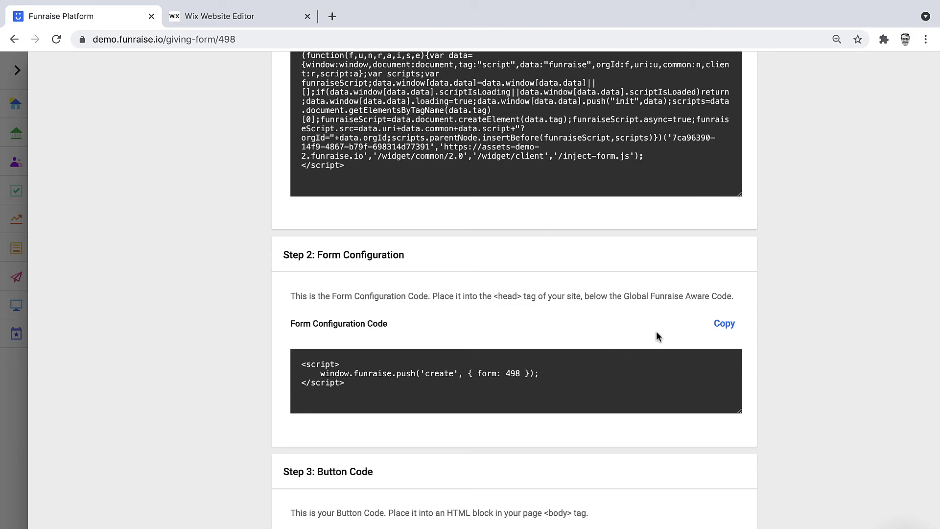
pyautogui.click(724, 323)
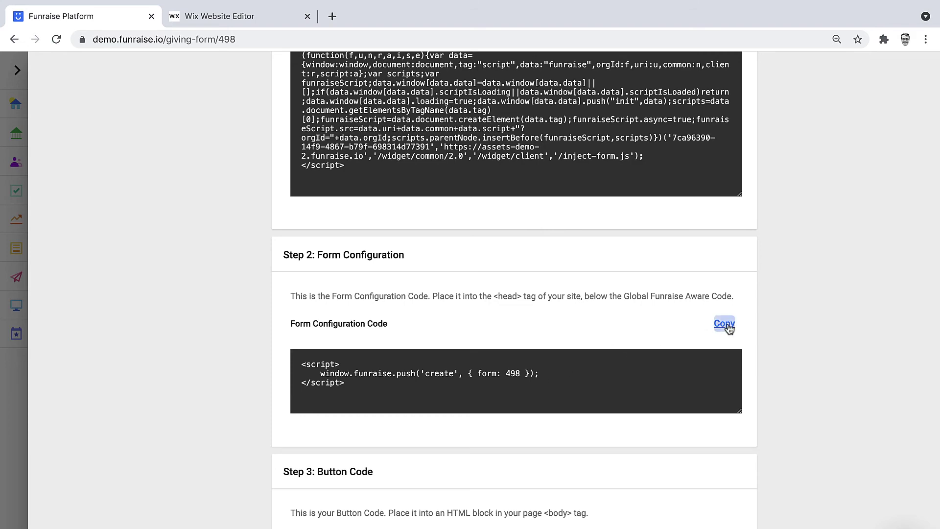
pyautogui.click(238, 20)
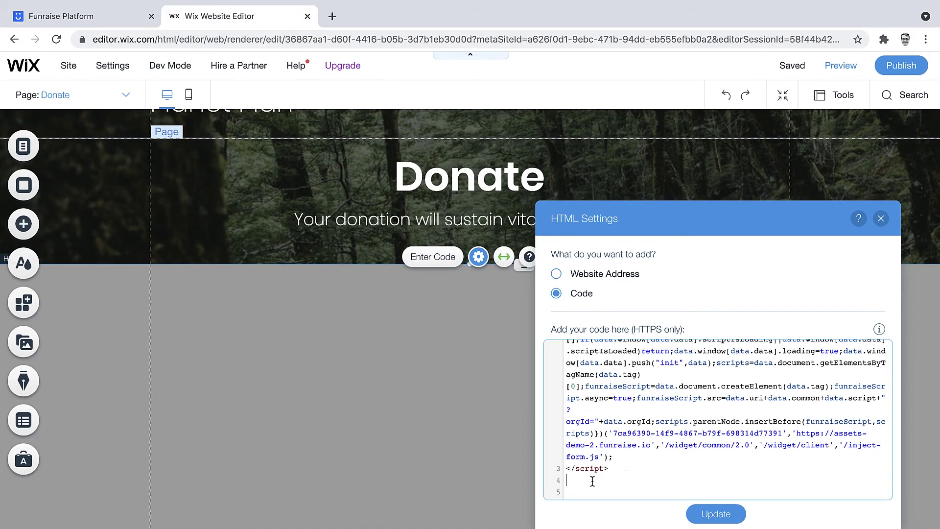
# Paste the Funraise form configuration script below the Aware Code, followed by a blank line
pyautogui.hotkey('ctrl', 'v')
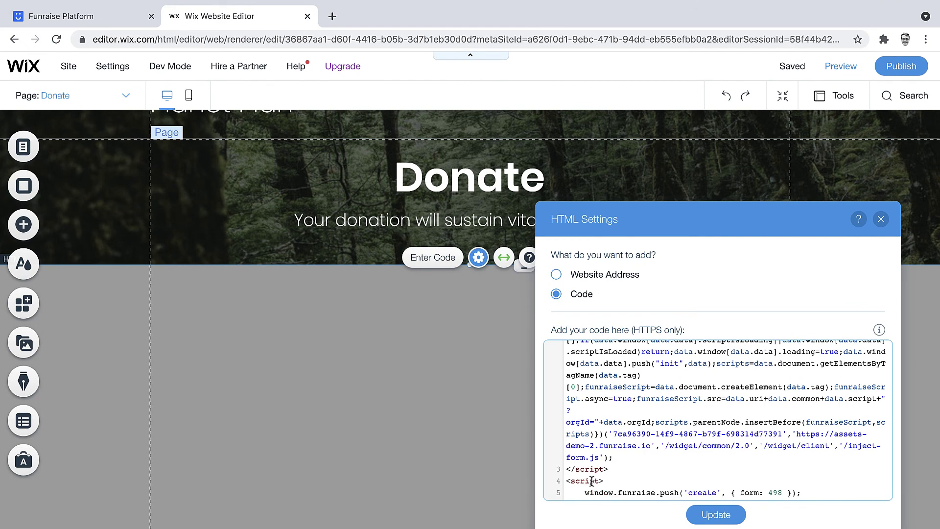
pyautogui.scroll(-1, 620, 463)
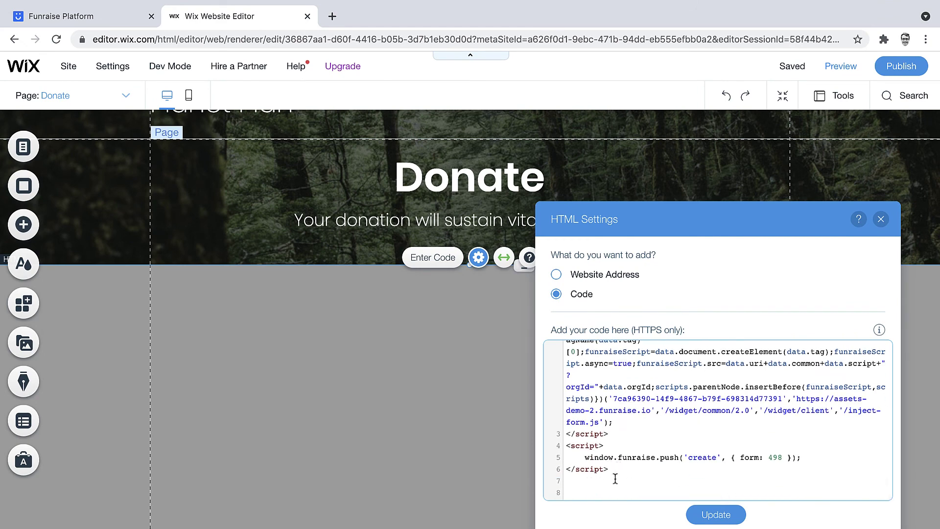
pyautogui.press('Return')
pyautogui.press('Return')
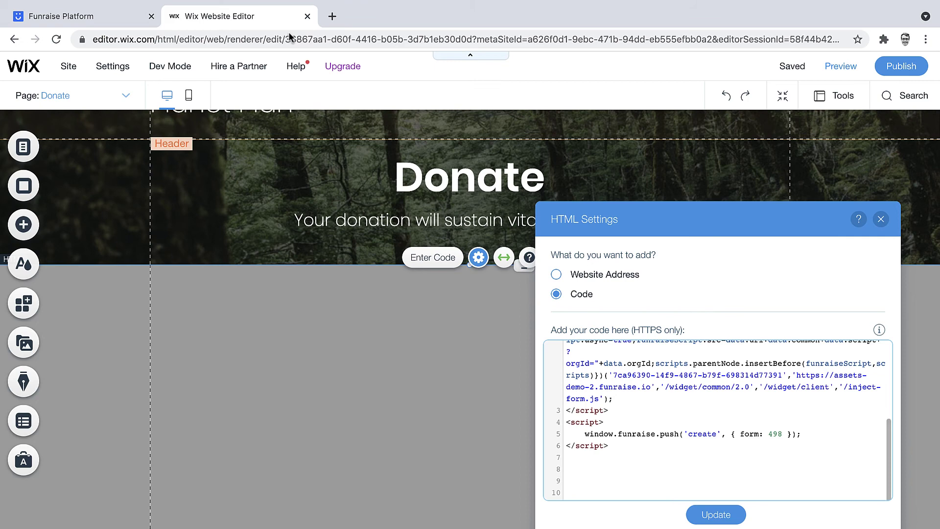
# Copy the Donate Button Code from Funraise's giving form setup
pyautogui.click(107, 22)
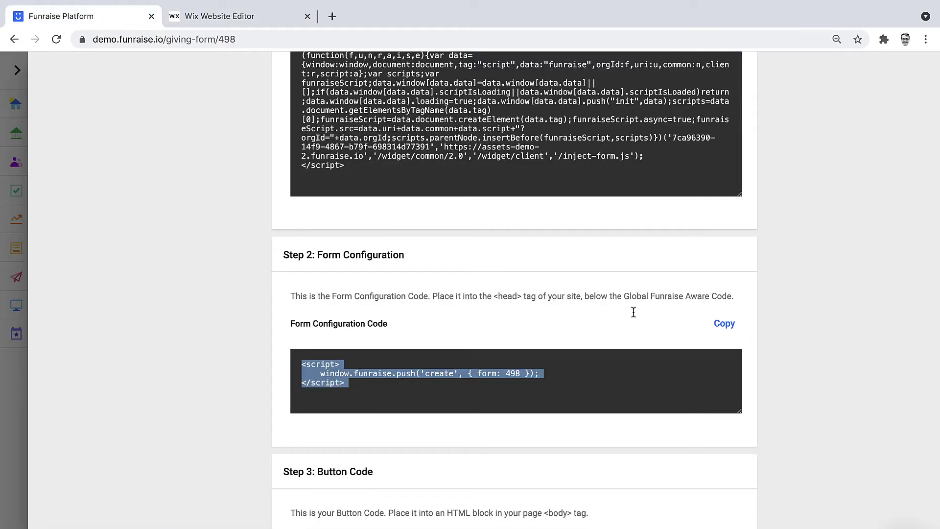
pyautogui.click(807, 403)
pyautogui.scroll(-5, 803, 401)
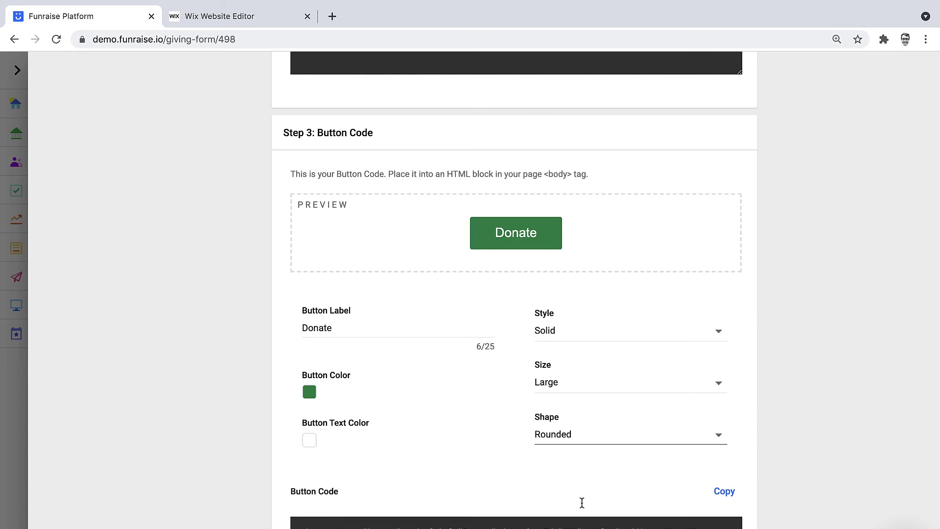
pyautogui.click(727, 492)
# Paste the Donate button code into the HTML embed, apply it, and close the settings
pyautogui.click(294, 15)
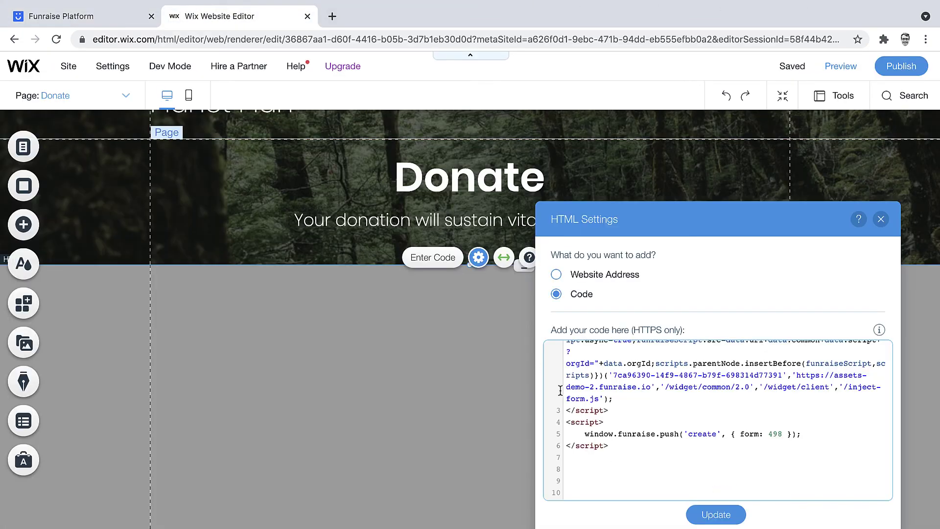
pyautogui.hotkey('ctrl', 'v')
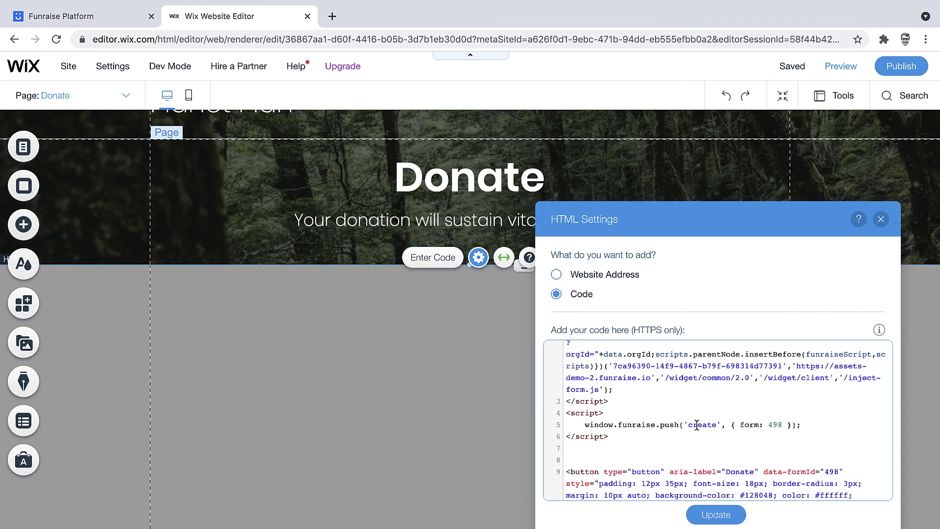
pyautogui.scroll(-2, 697, 425)
pyautogui.click(716, 514)
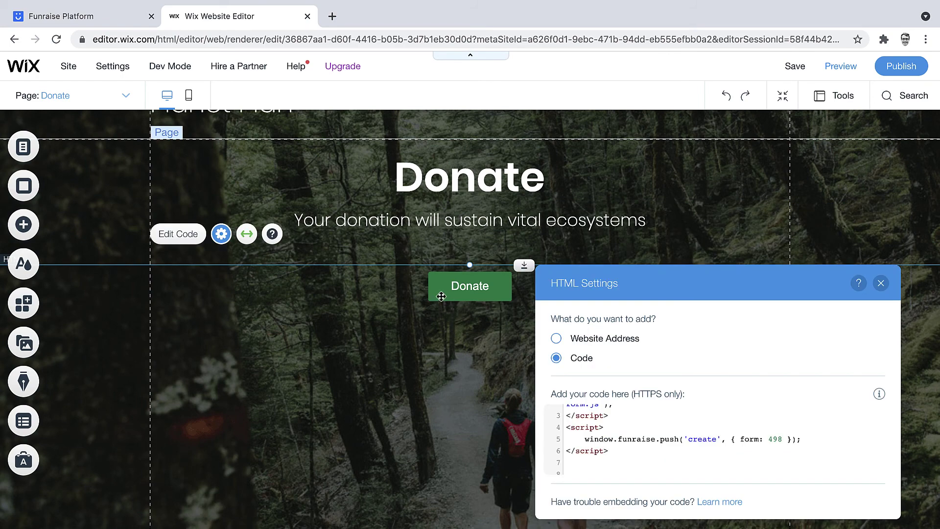
pyautogui.click(815, 206)
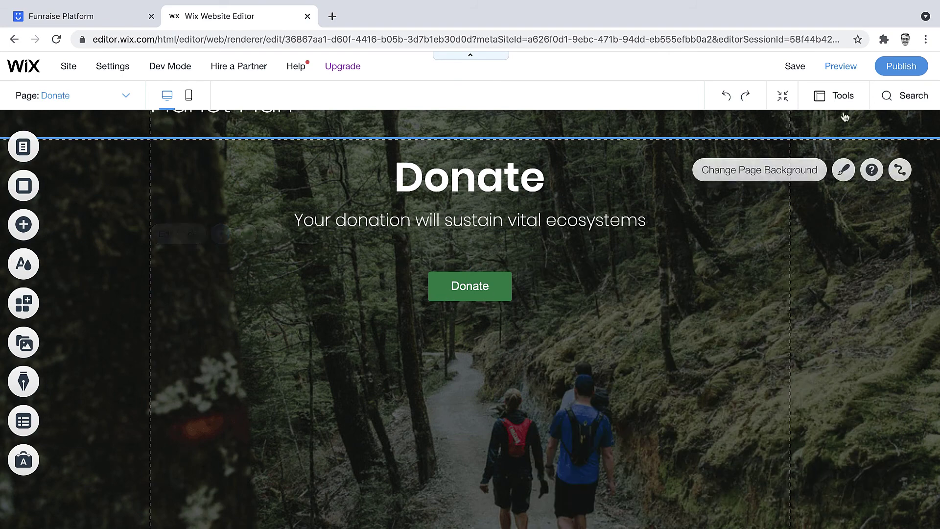
# Preview the Donate page and check that Donate opens the $100 Funraise form, twice
pyautogui.click(842, 66)
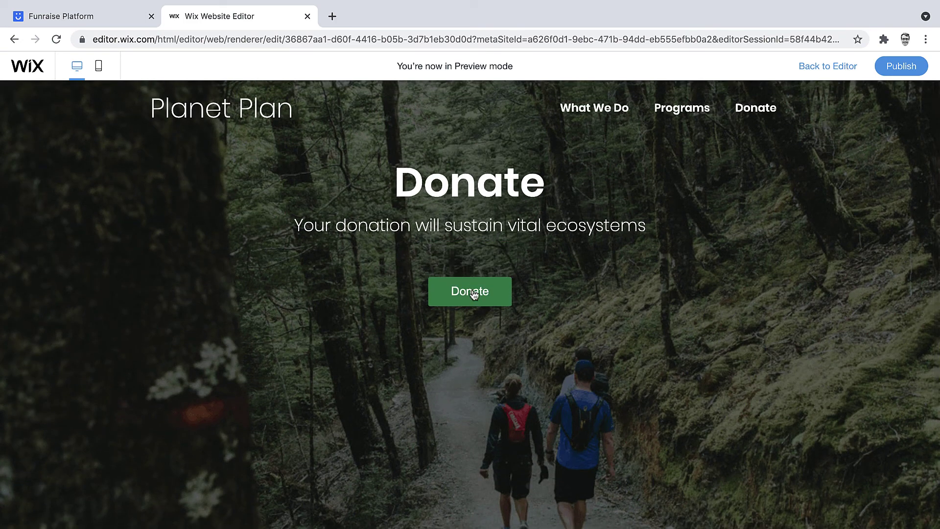
pyautogui.click(472, 291)
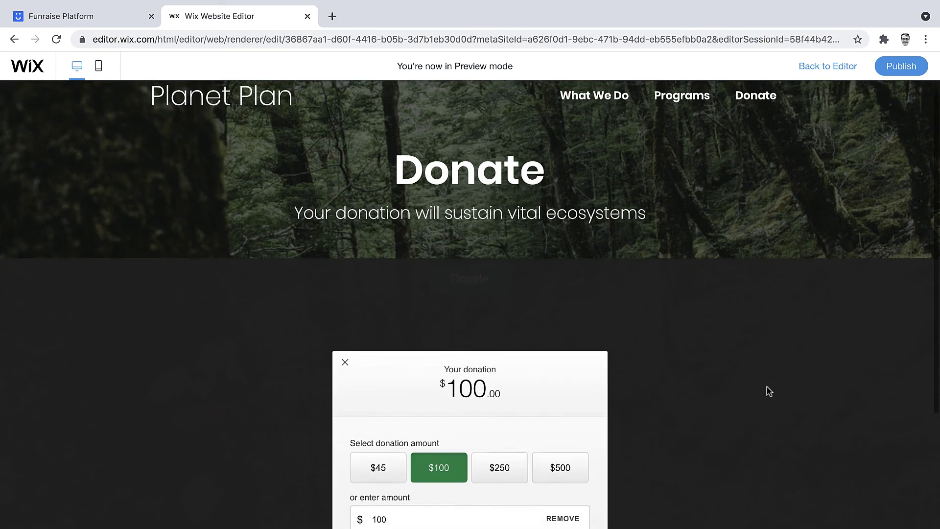
pyautogui.scroll(-3, 769, 390)
pyautogui.scroll(-1, 769, 391)
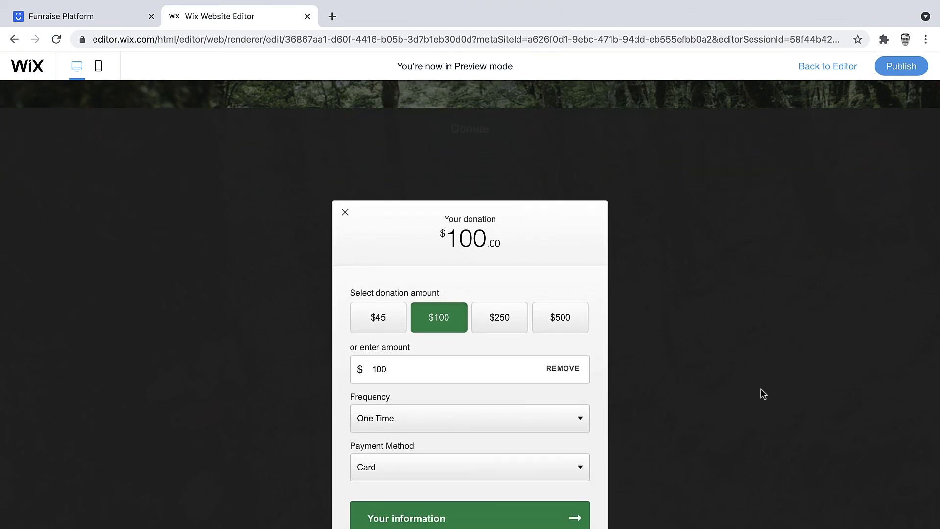
pyautogui.scroll(-1, 759, 394)
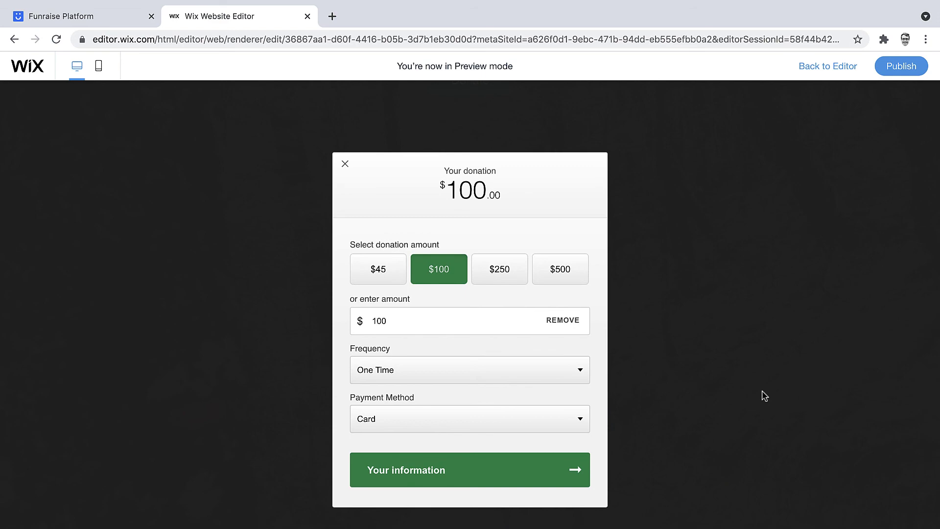
pyautogui.scroll(-1, 762, 395)
pyautogui.scroll(3, 760, 393)
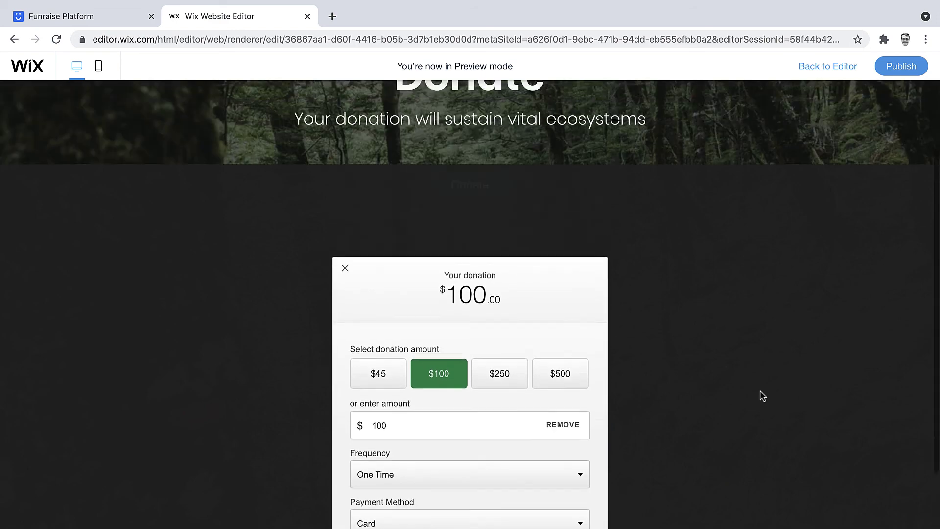
pyautogui.scroll(2, 758, 392)
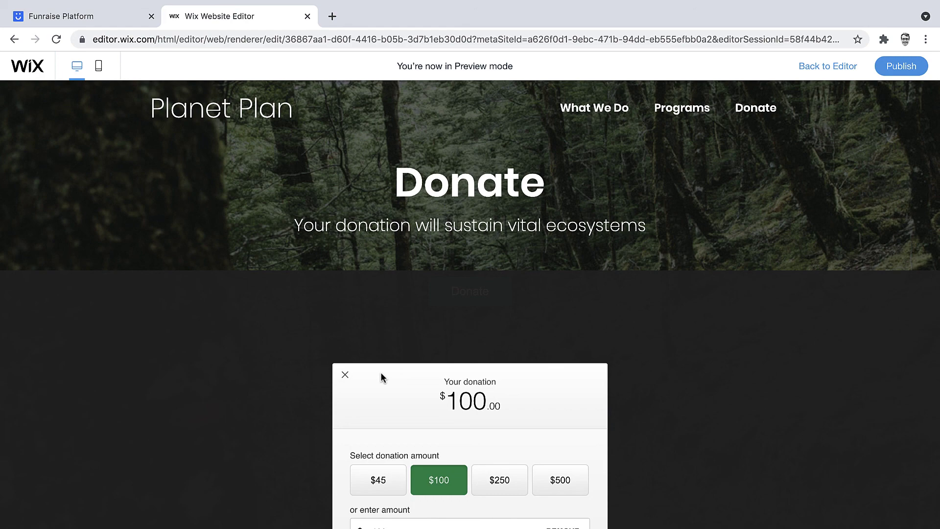
pyautogui.click(345, 374)
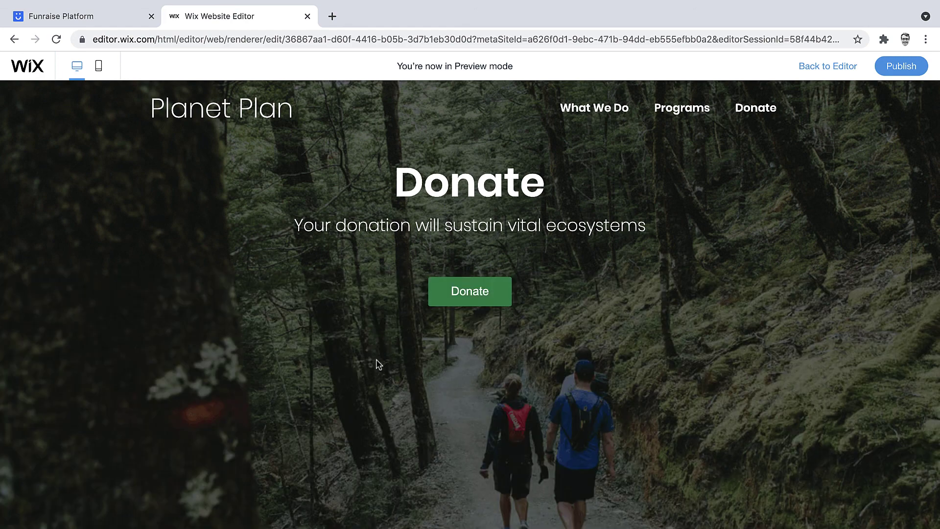
pyautogui.click(485, 297)
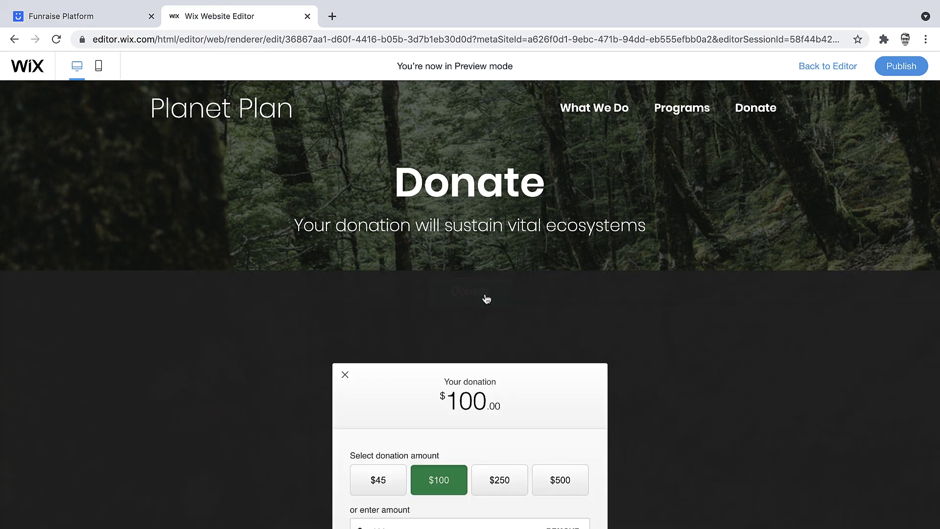